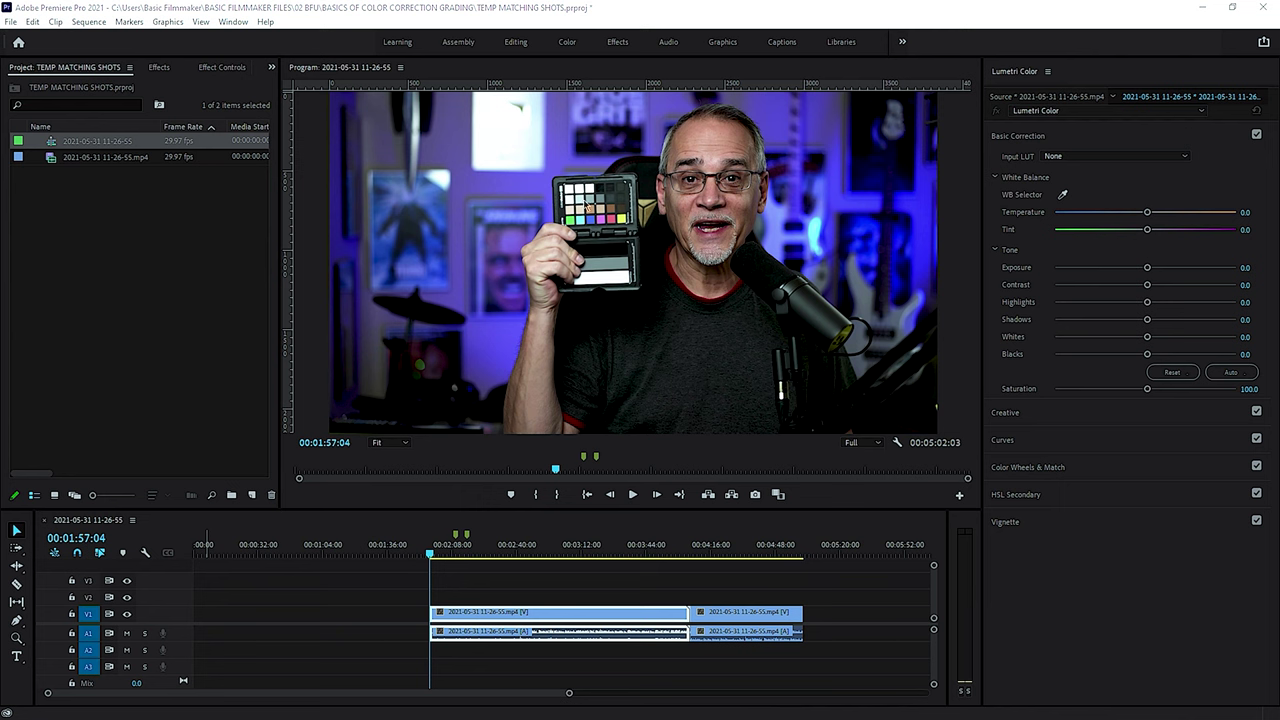
# - Raise the second clip's Lumetri Exposure to 0.8, then return to the first clip's start
pyautogui.press('Down')
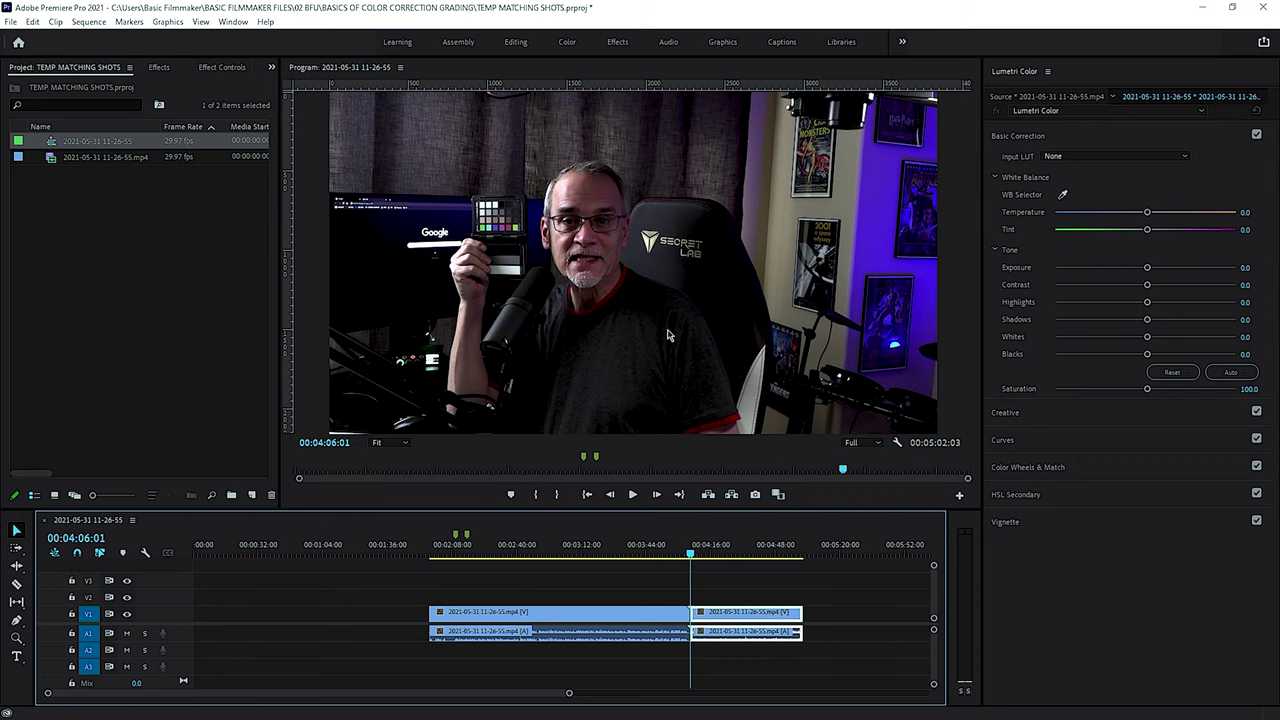
pyautogui.click(1150, 272)
pyautogui.moveTo(1152, 272); pyautogui.dragTo(1161, 270)
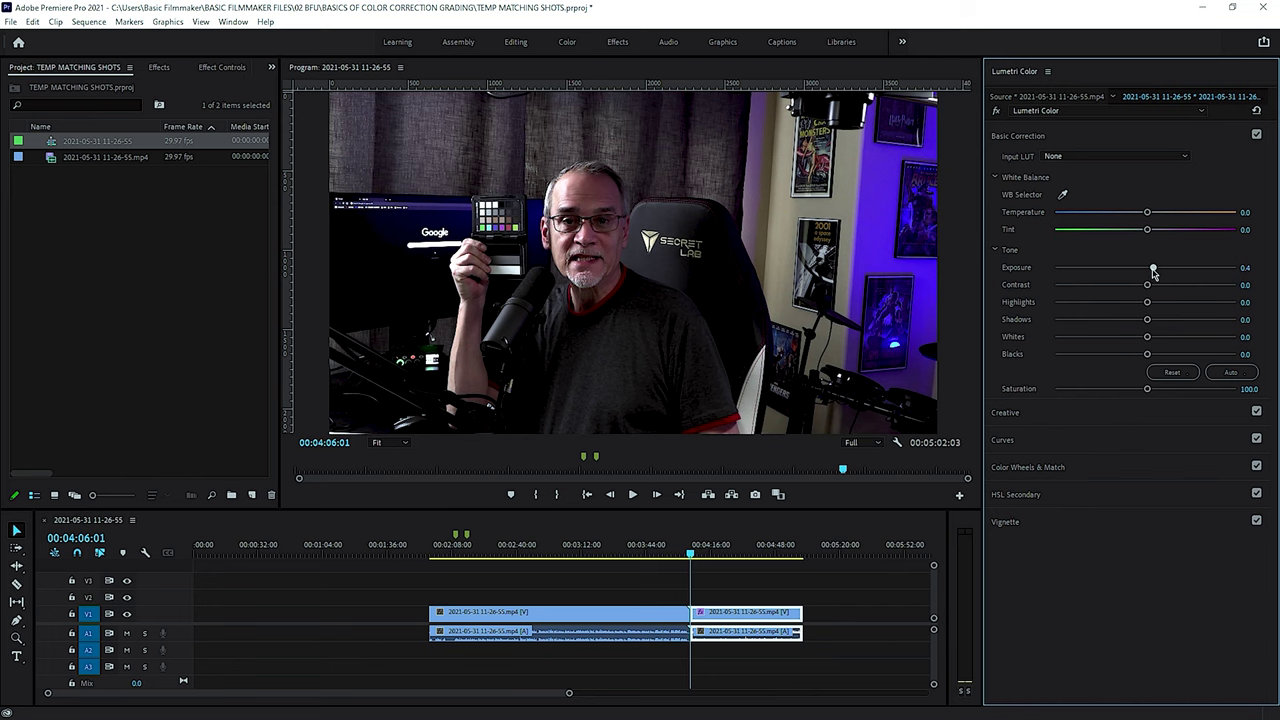
pyautogui.click(689, 558)
pyautogui.press('Up')
pyautogui.press('Down')
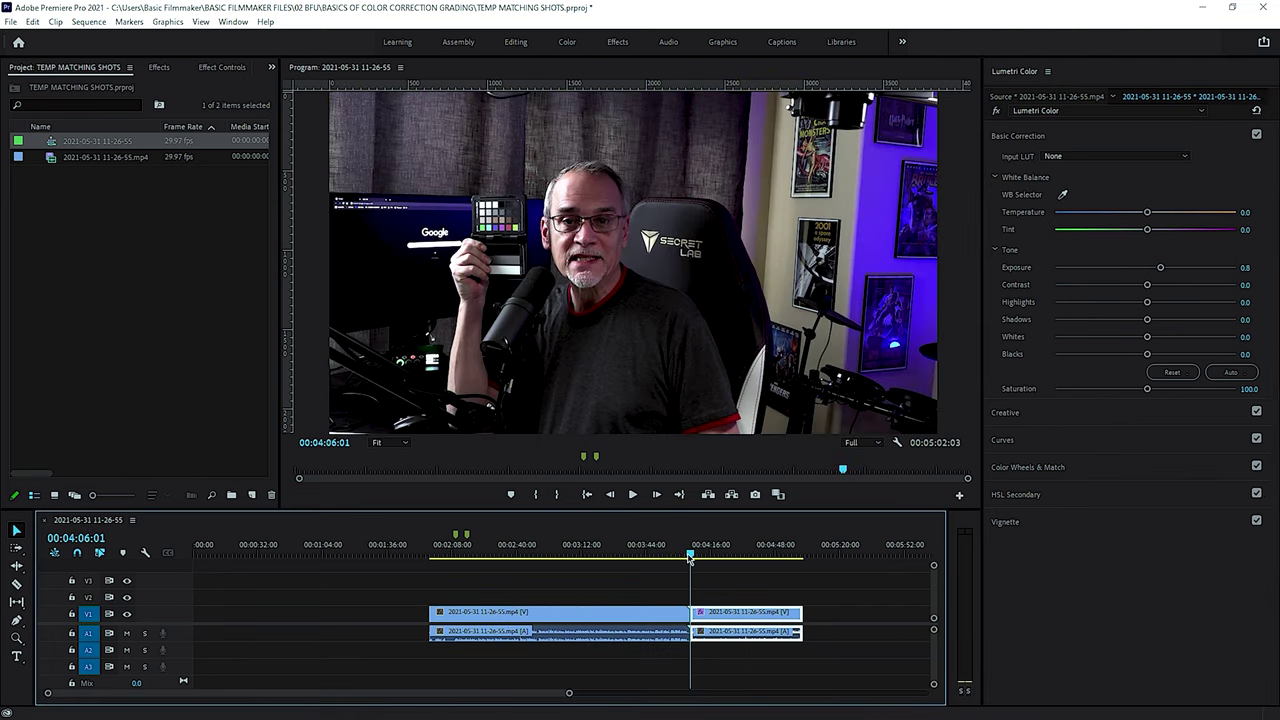
pyautogui.press('Up')
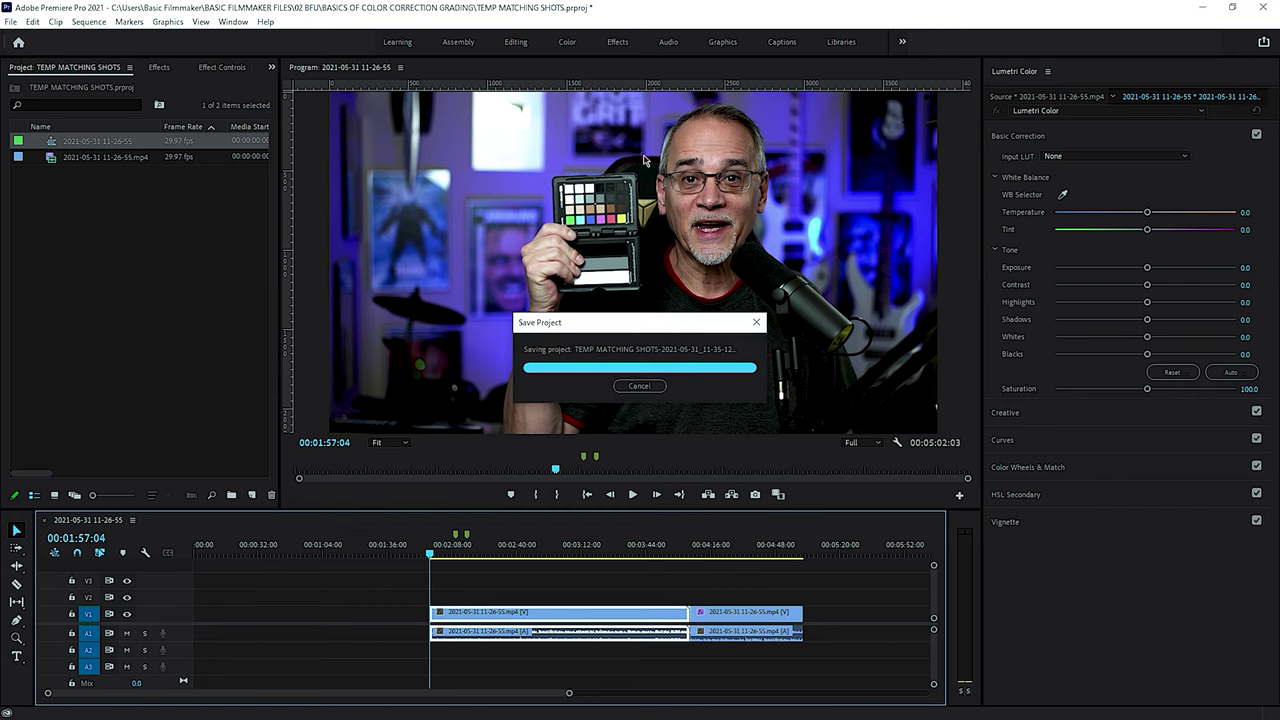
# - Sample the colour chart with the WB Selector eyedropper to trial a white balance
pyautogui.click(1061, 195)
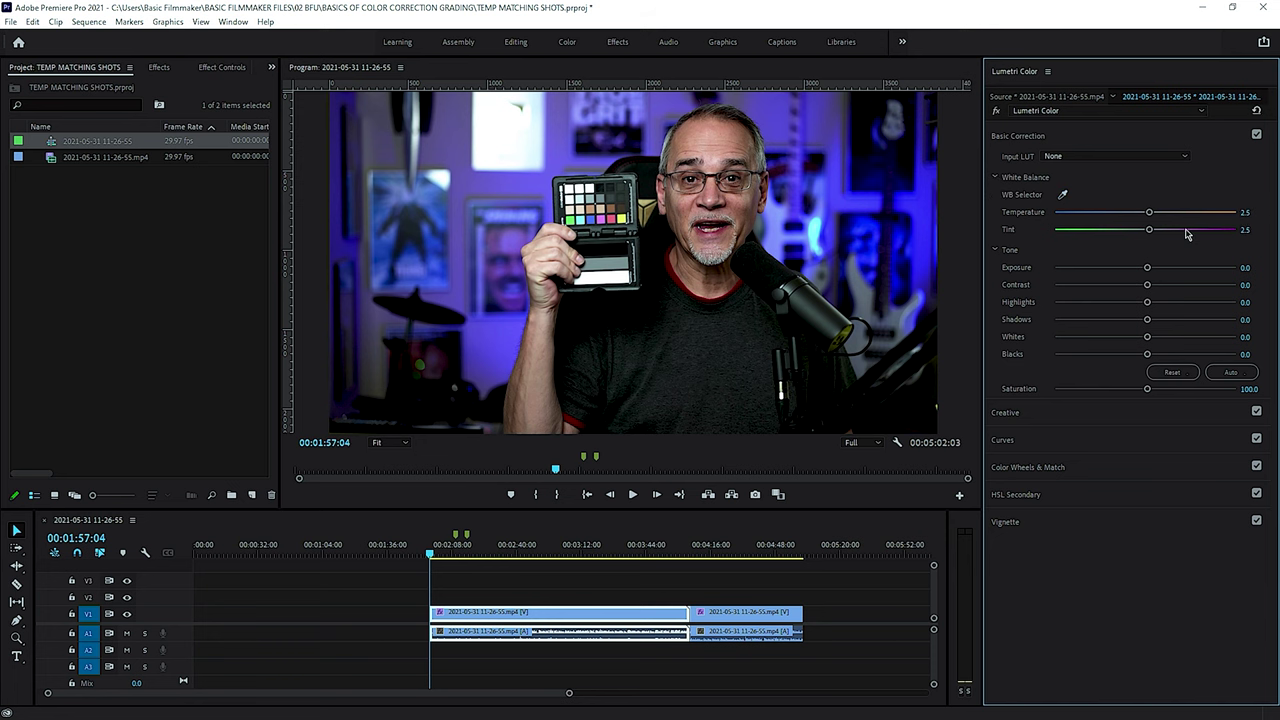
pyautogui.click(703, 556)
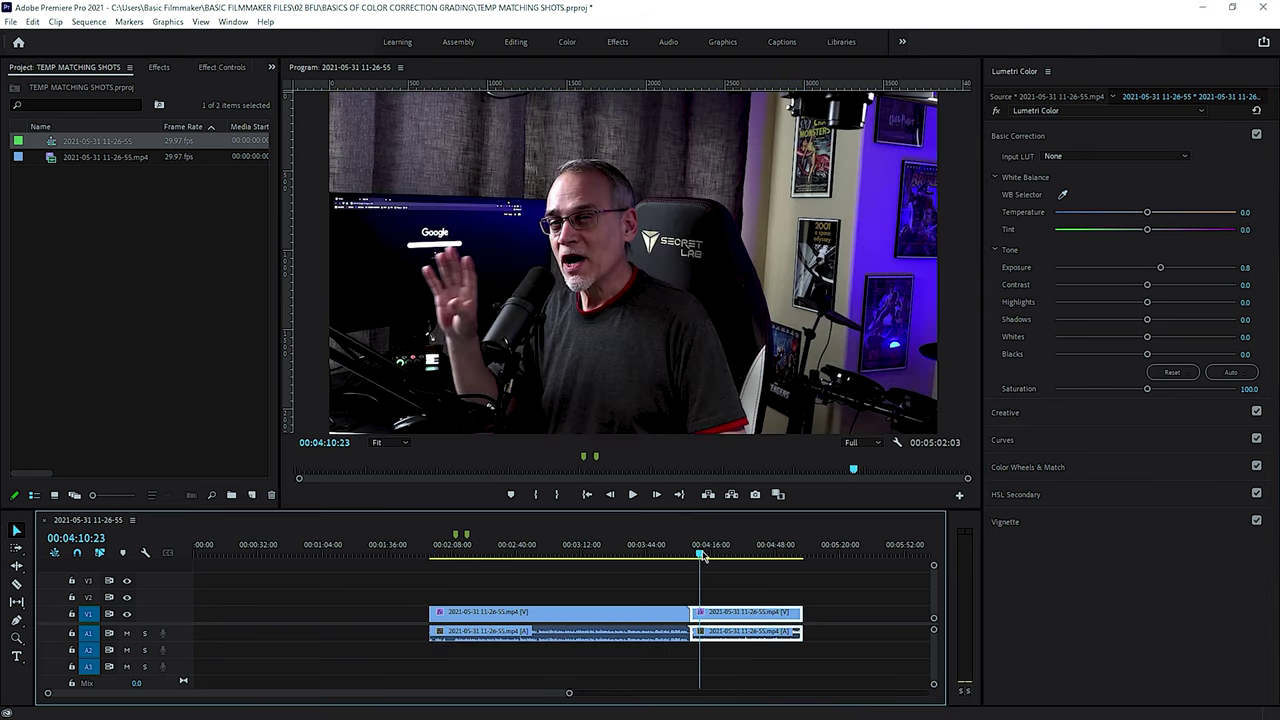
pyautogui.press('Up')
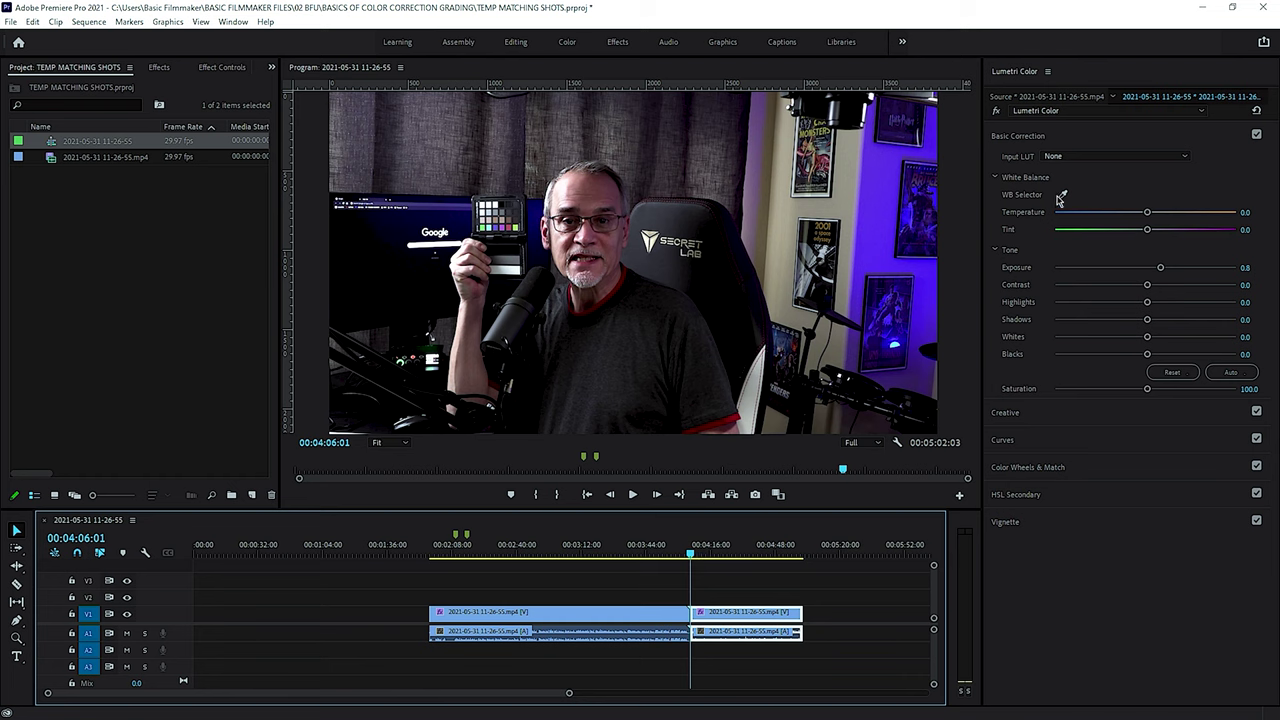
pyautogui.click(1062, 195)
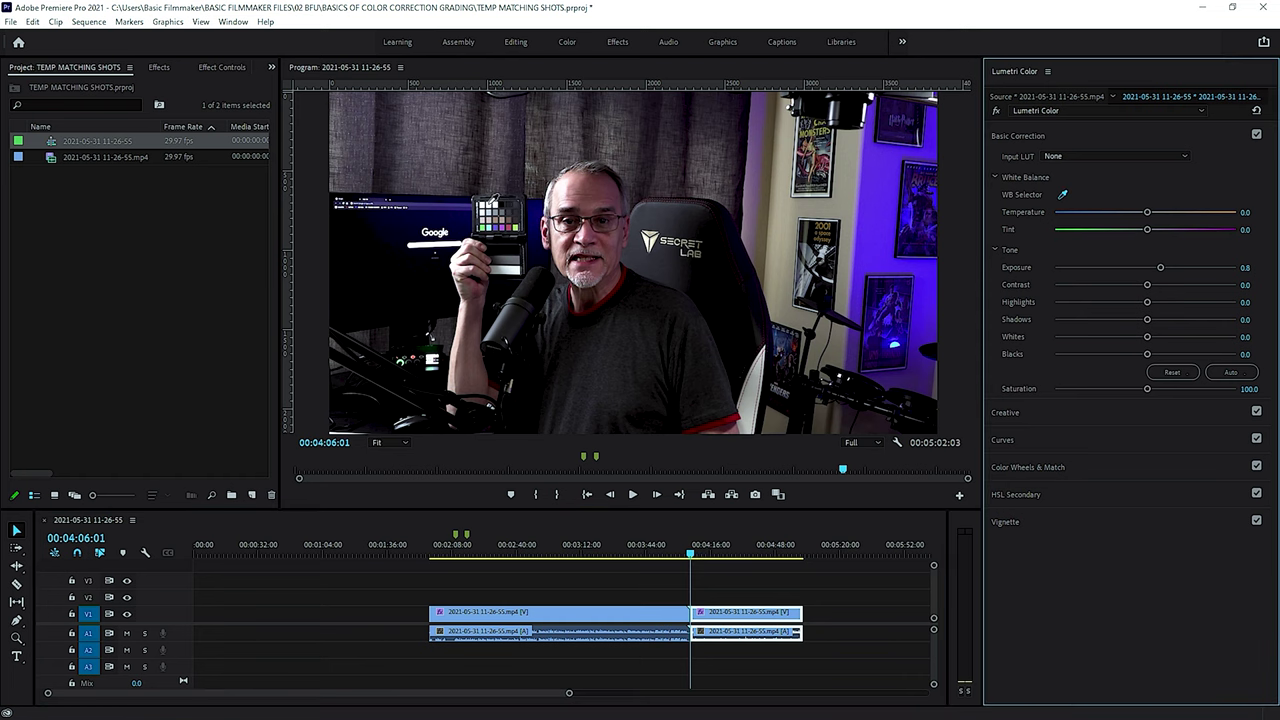
pyautogui.click(488, 204)
# - Compare the first and second clips' start frames on the timeline
pyautogui.press('Up')
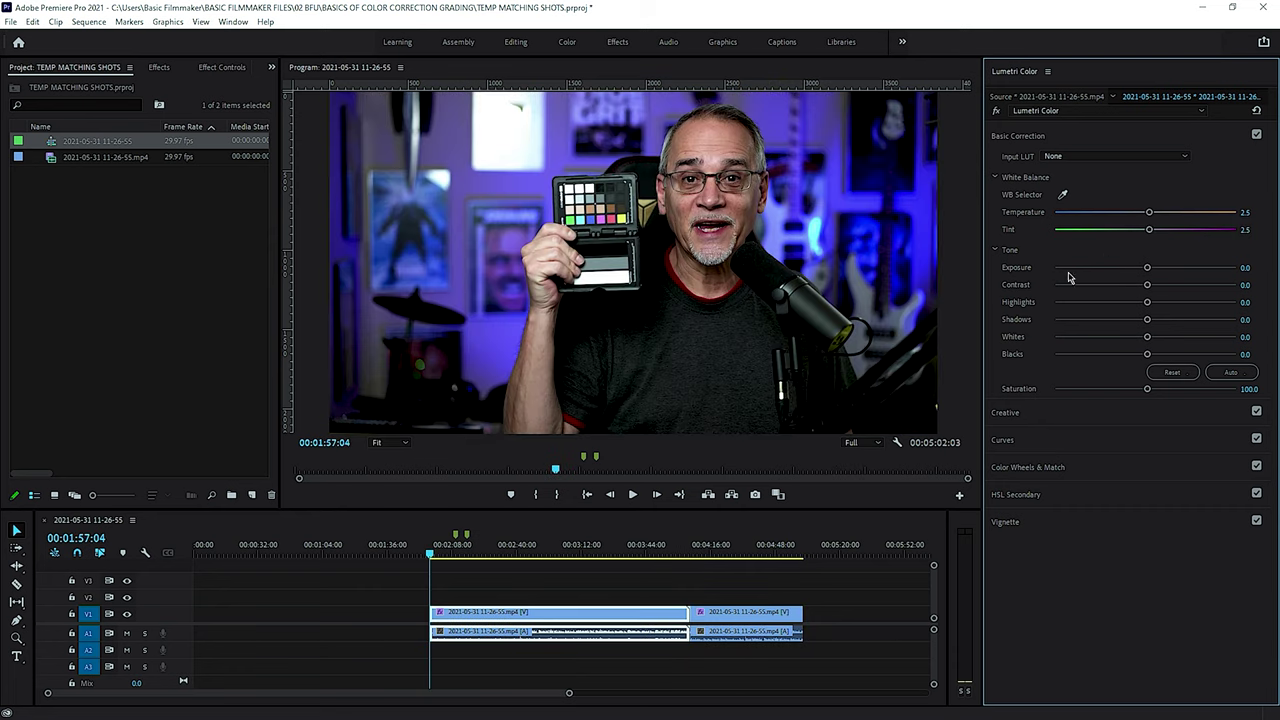
pyautogui.click(708, 540)
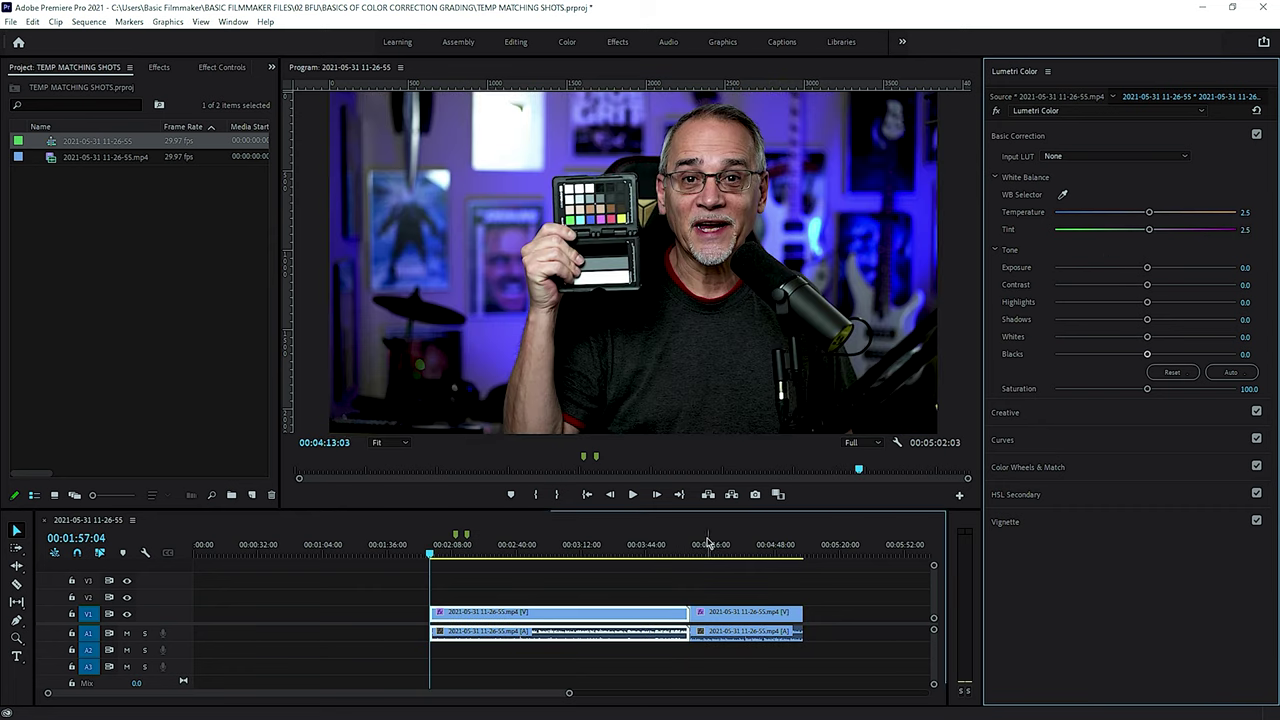
pyautogui.press('Down')
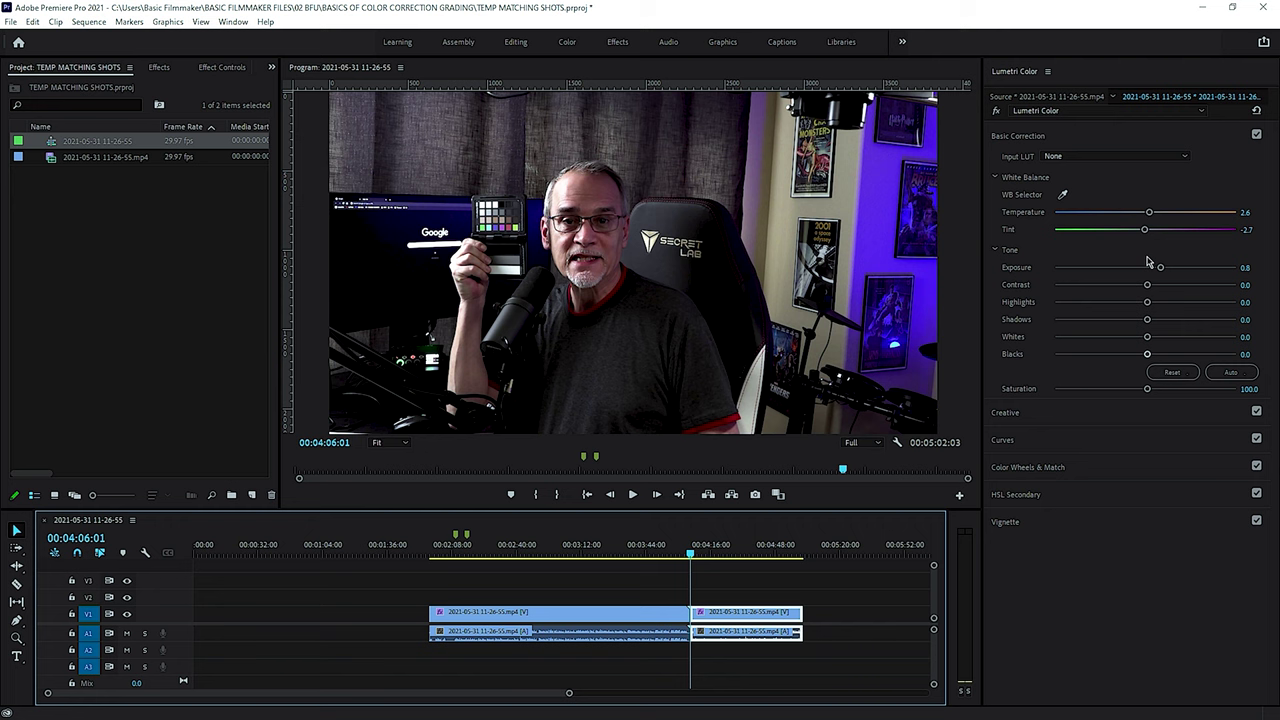
pyautogui.click(737, 614)
# - Select the second clip, expand Color Wheels & Match instead of Basic Correction, and enable Comparison View
pyautogui.press('Up')
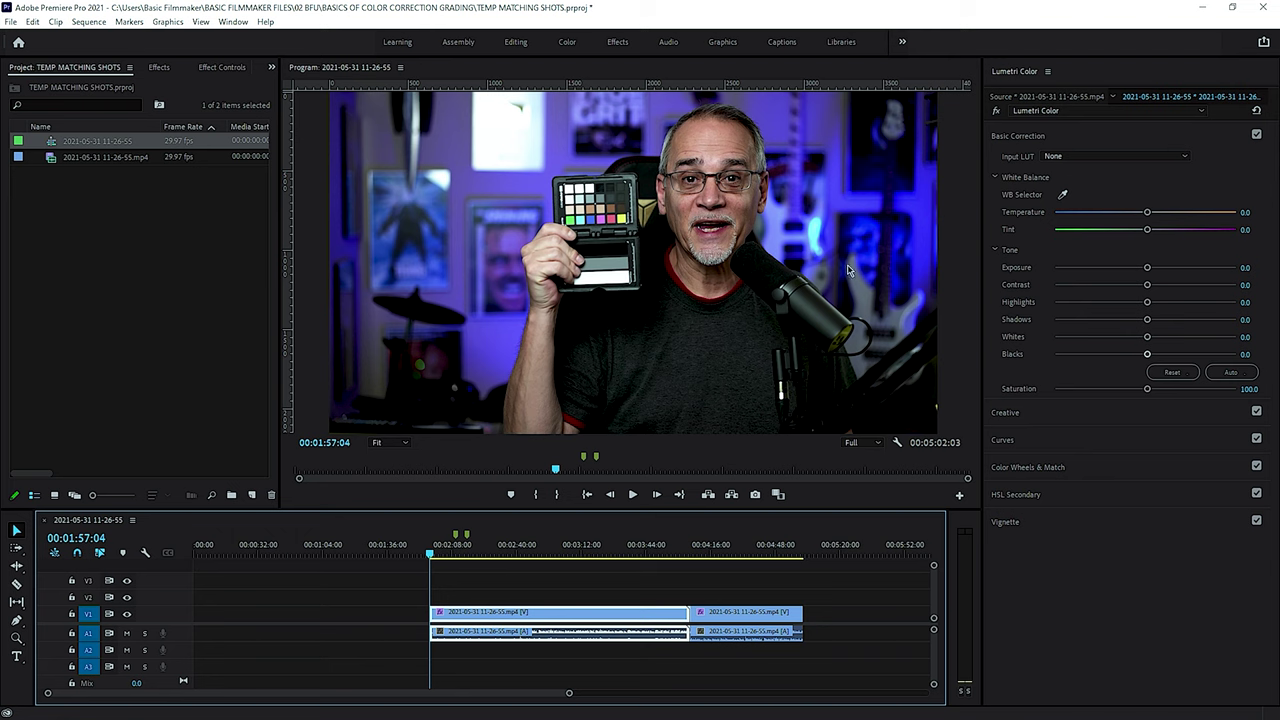
pyautogui.click(743, 625)
pyautogui.press('Down')
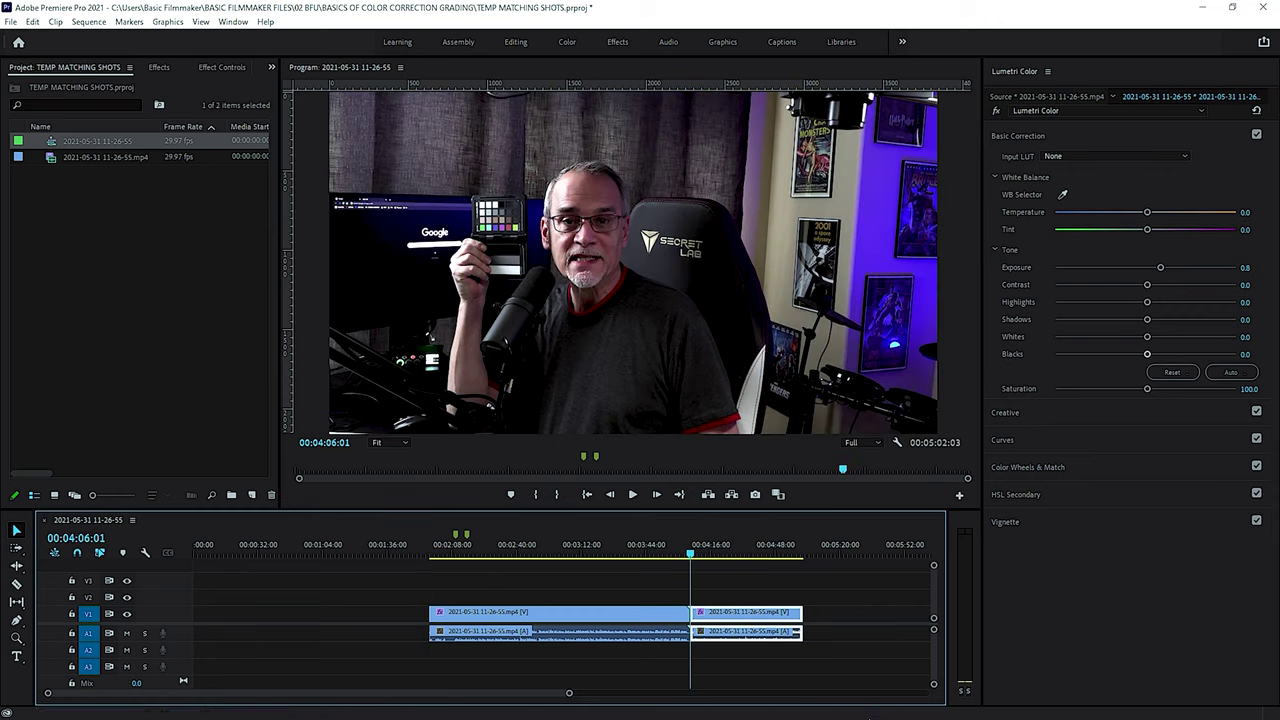
pyautogui.click(1012, 132)
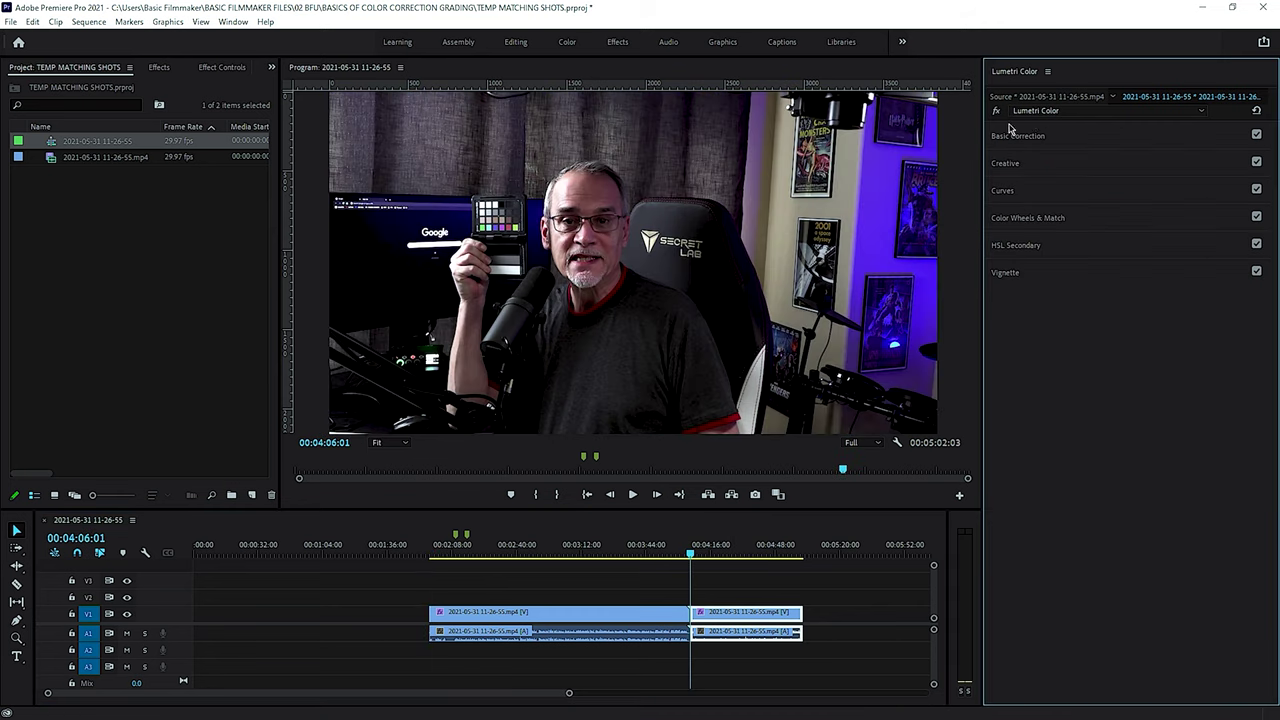
pyautogui.click(1022, 220)
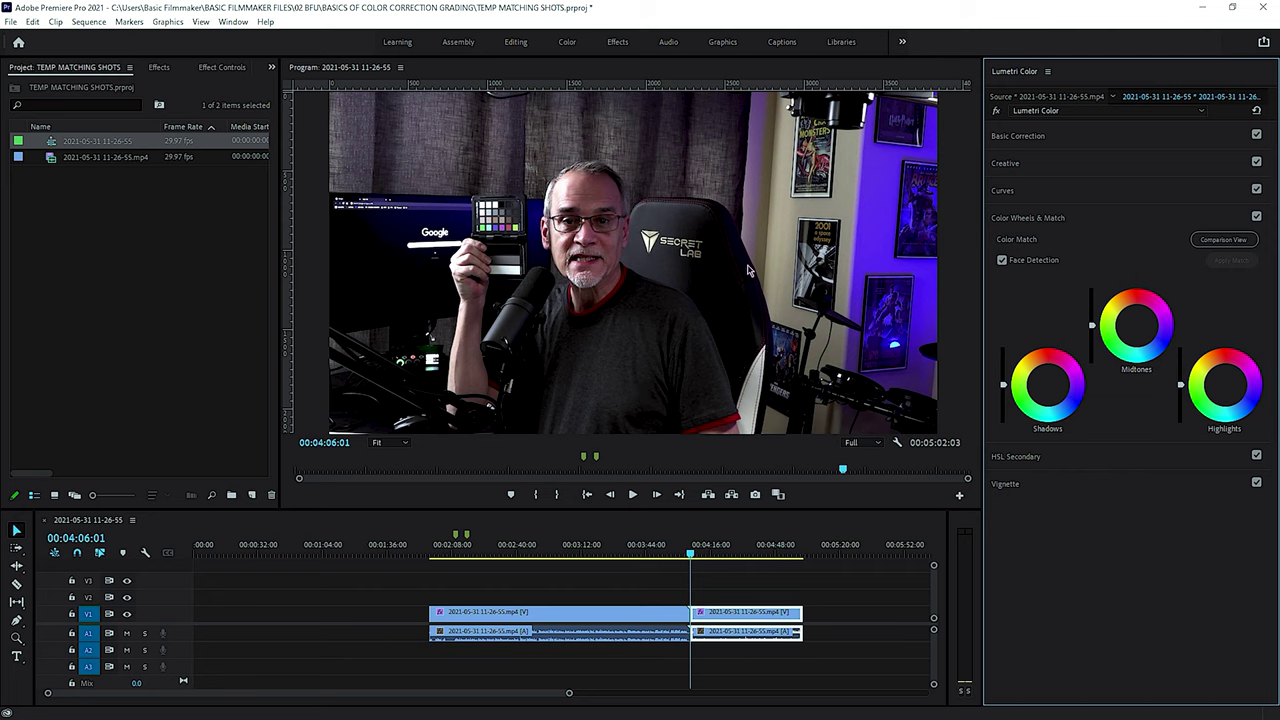
pyautogui.click(1224, 244)
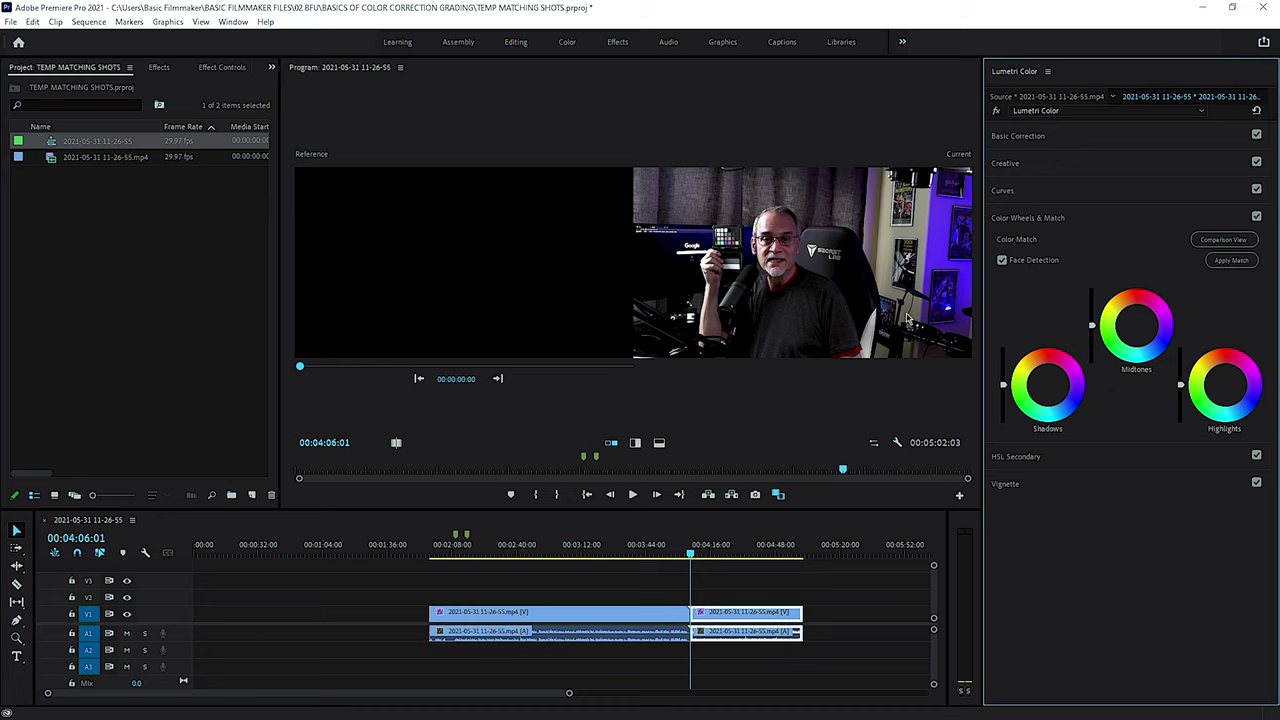
# - Set the reference to the first clip's chart frame and apply the colour match to clip two
pyautogui.click(498, 382)
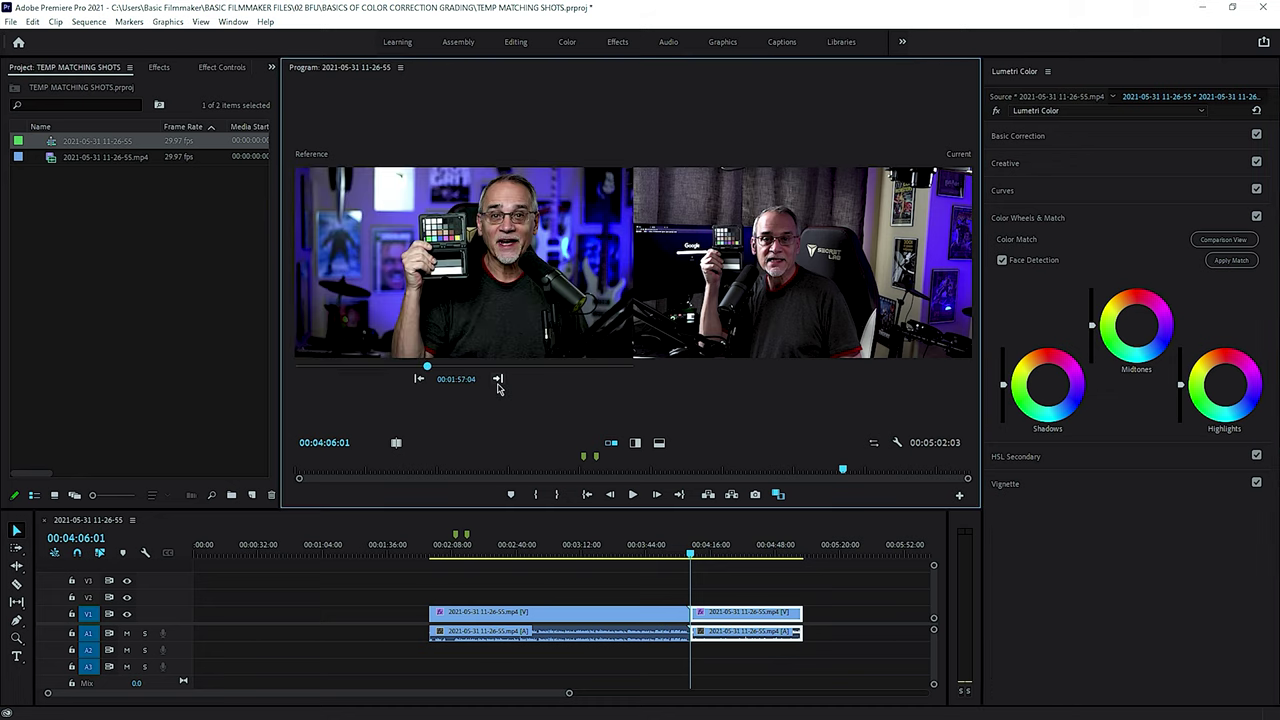
pyautogui.click(498, 382)
pyautogui.click(419, 380)
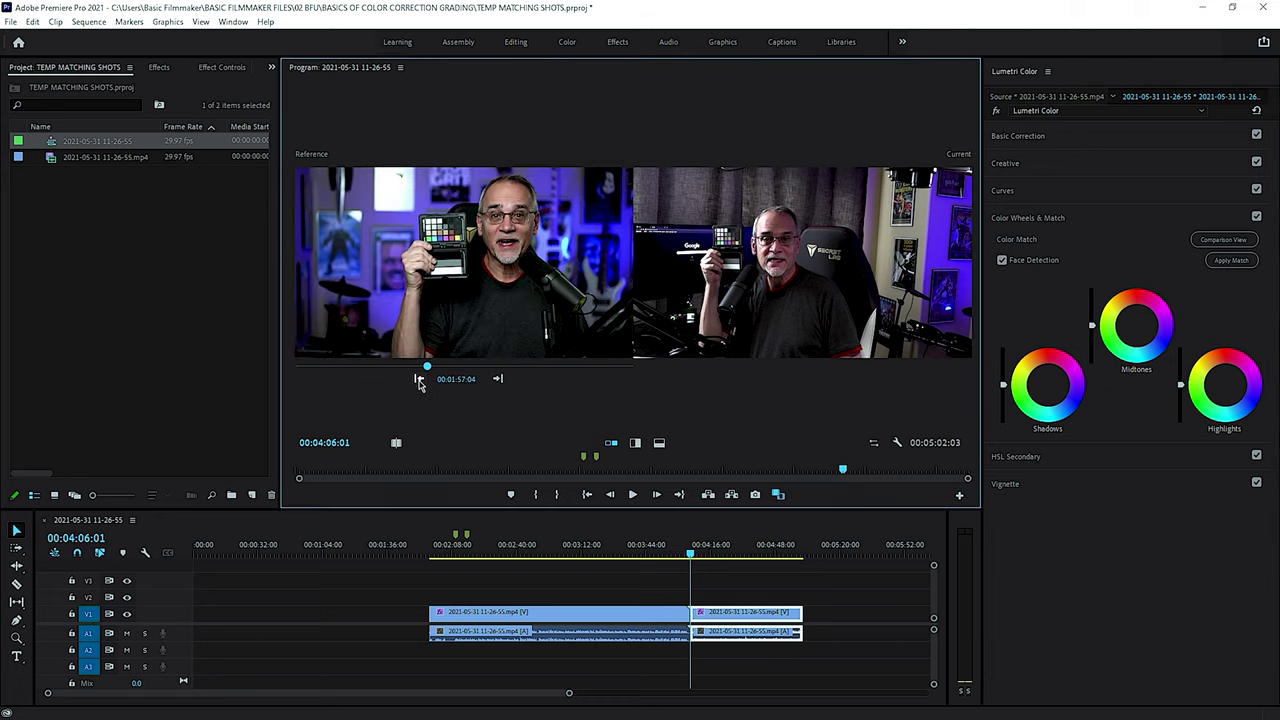
pyautogui.click(1231, 261)
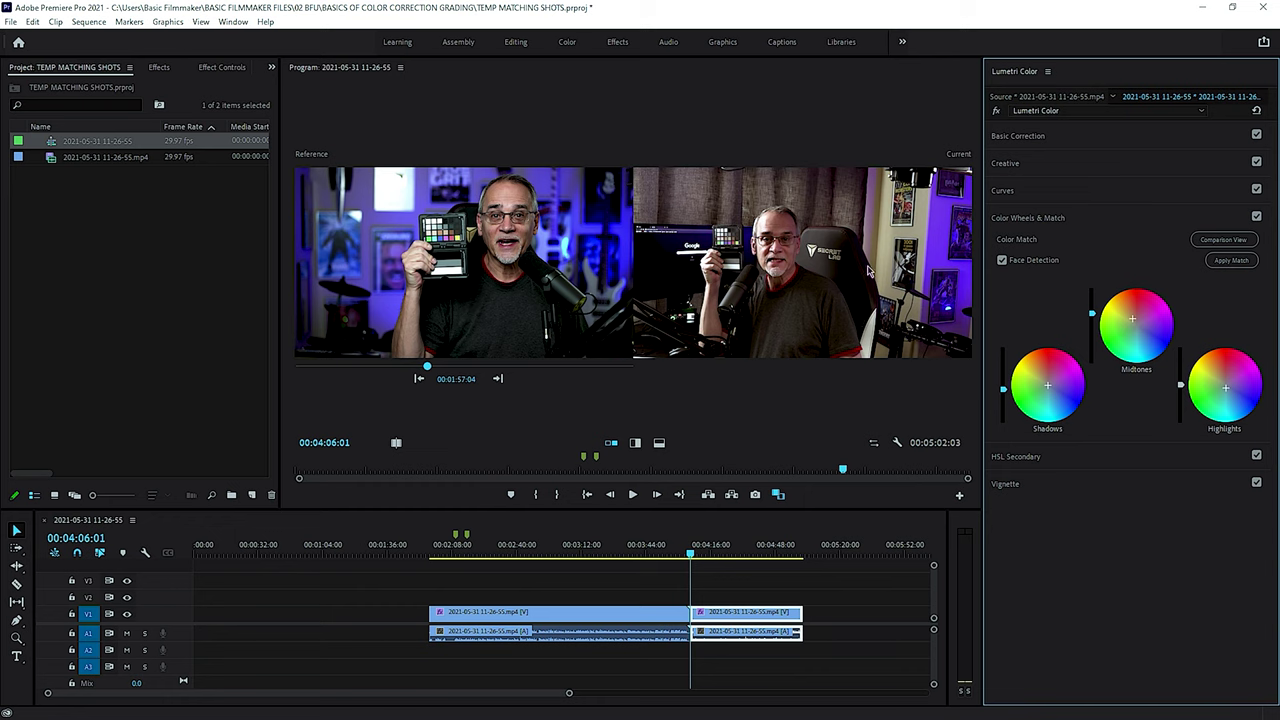
# - Play back across the edit between the two camera clips
pyautogui.click(669, 551)
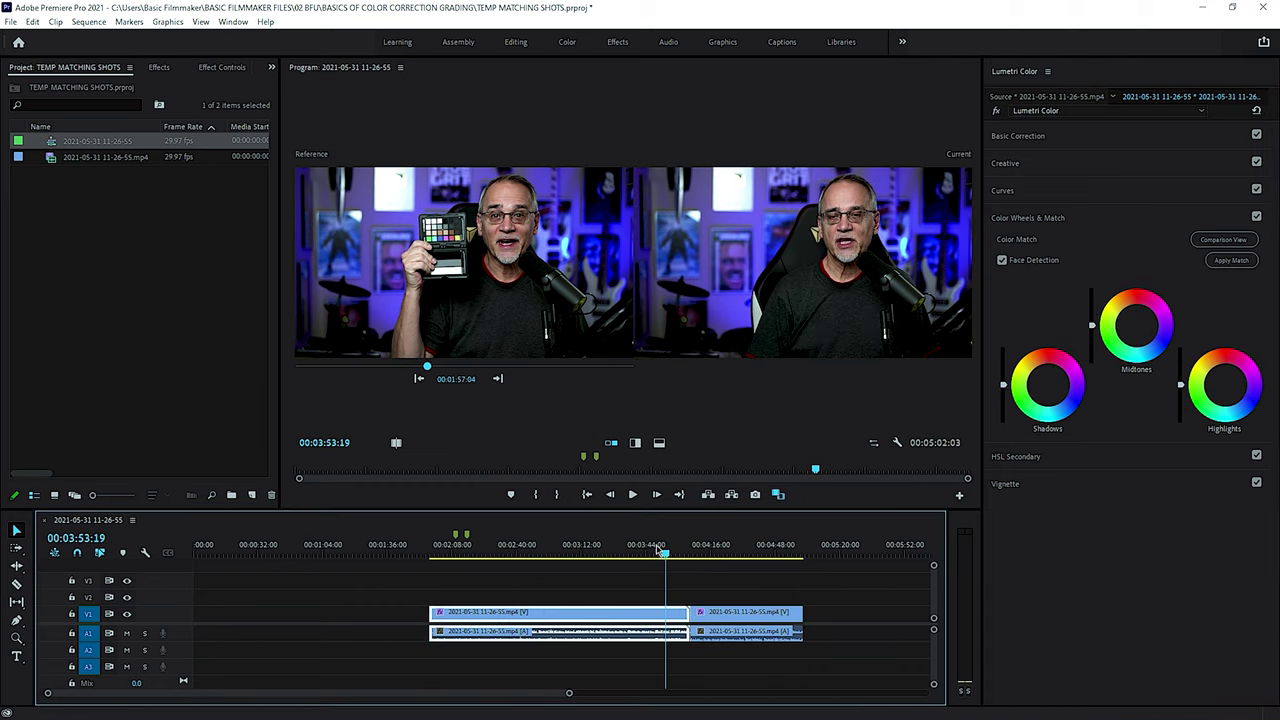
pyautogui.click(649, 548)
pyautogui.press('space')
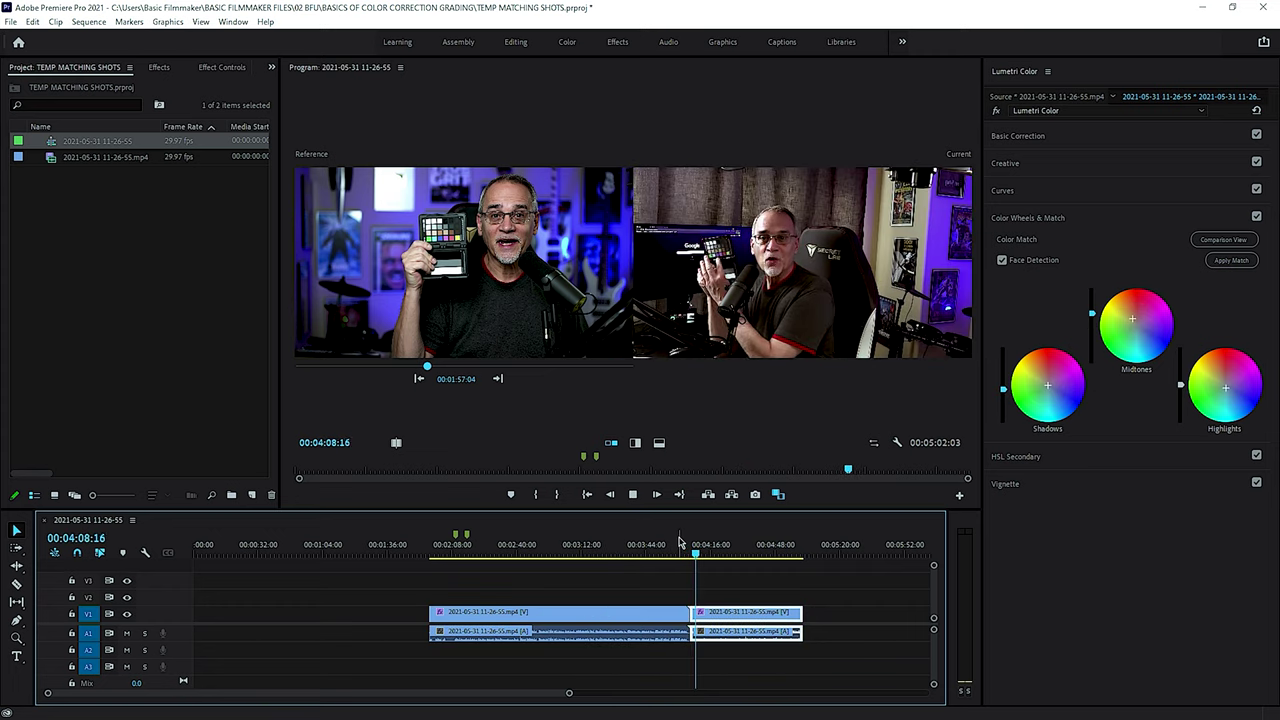
pyautogui.press('space')
# - Enlarge the second clip to Motion scale 137 and reset the colour match adjustments
pyautogui.click(205, 66)
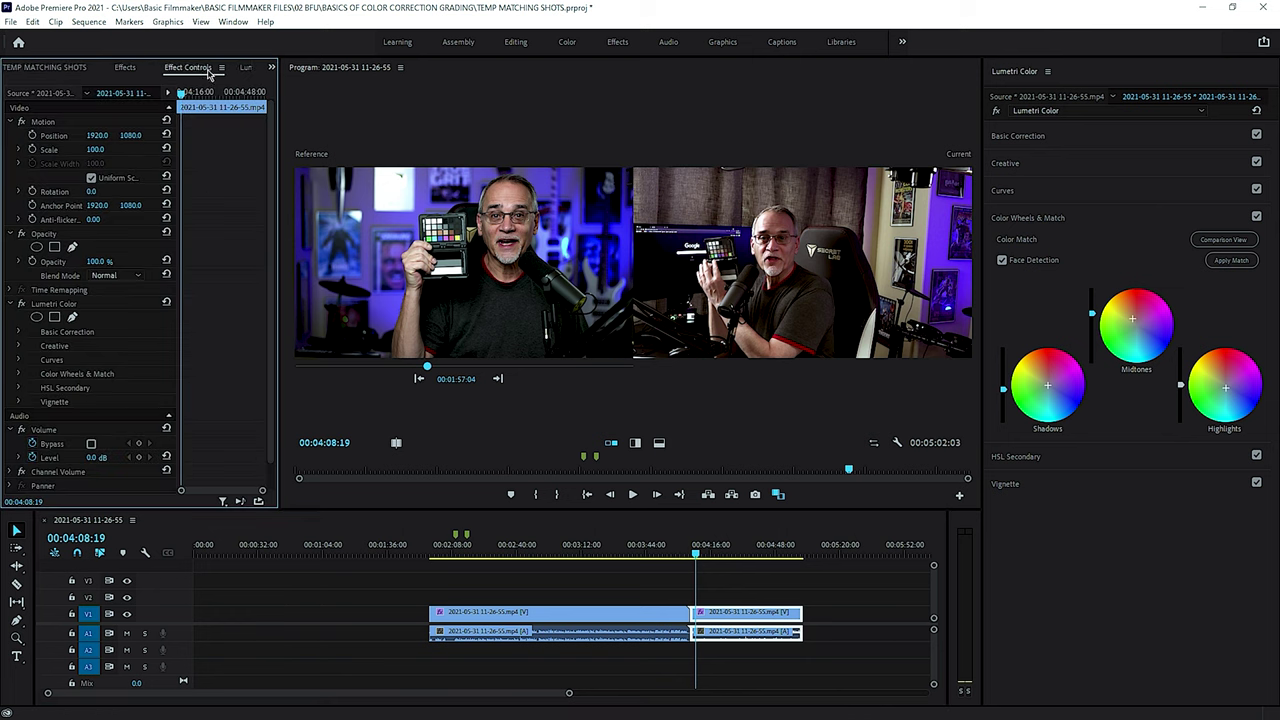
pyautogui.moveTo(95, 149); pyautogui.dragTo(130, 135)
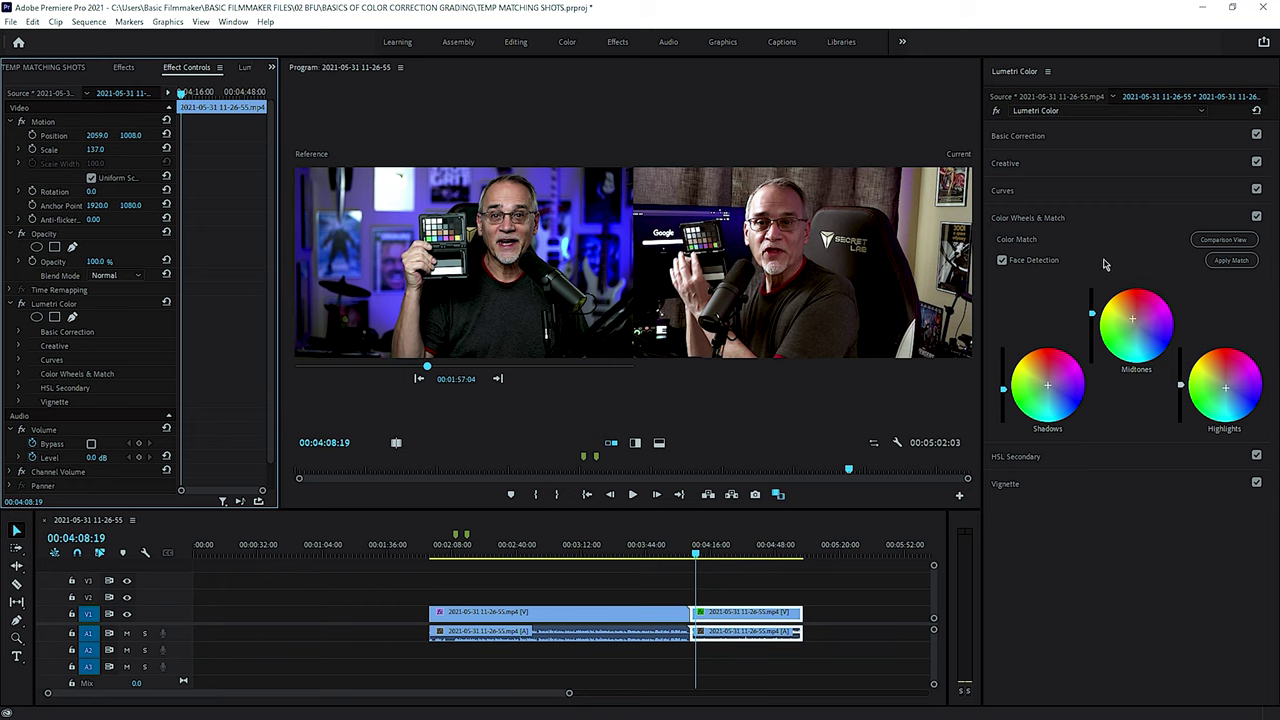
pyautogui.click(1257, 111)
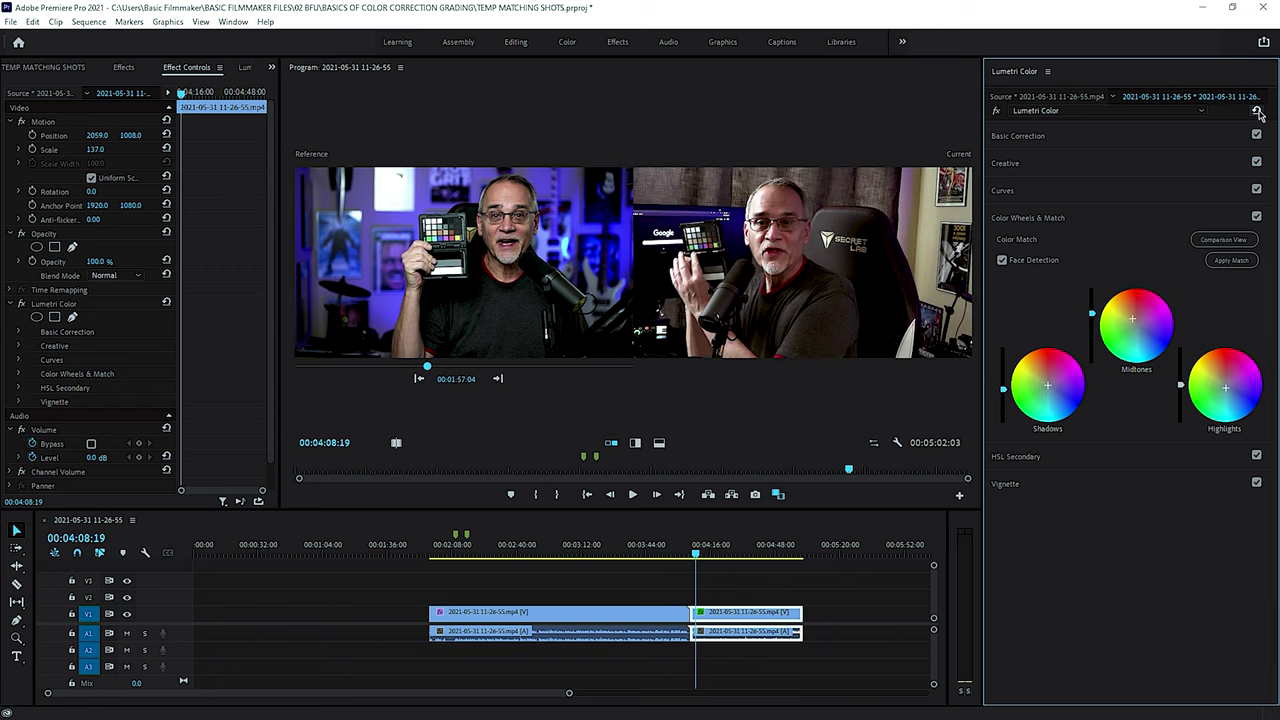
# - Restore the colour match, then cool Temperature to -42.9 and adjust Tint
pyautogui.click(1258, 112)
pyautogui.hotkey('ctrl', 'z')
pyautogui.click(1018, 136)
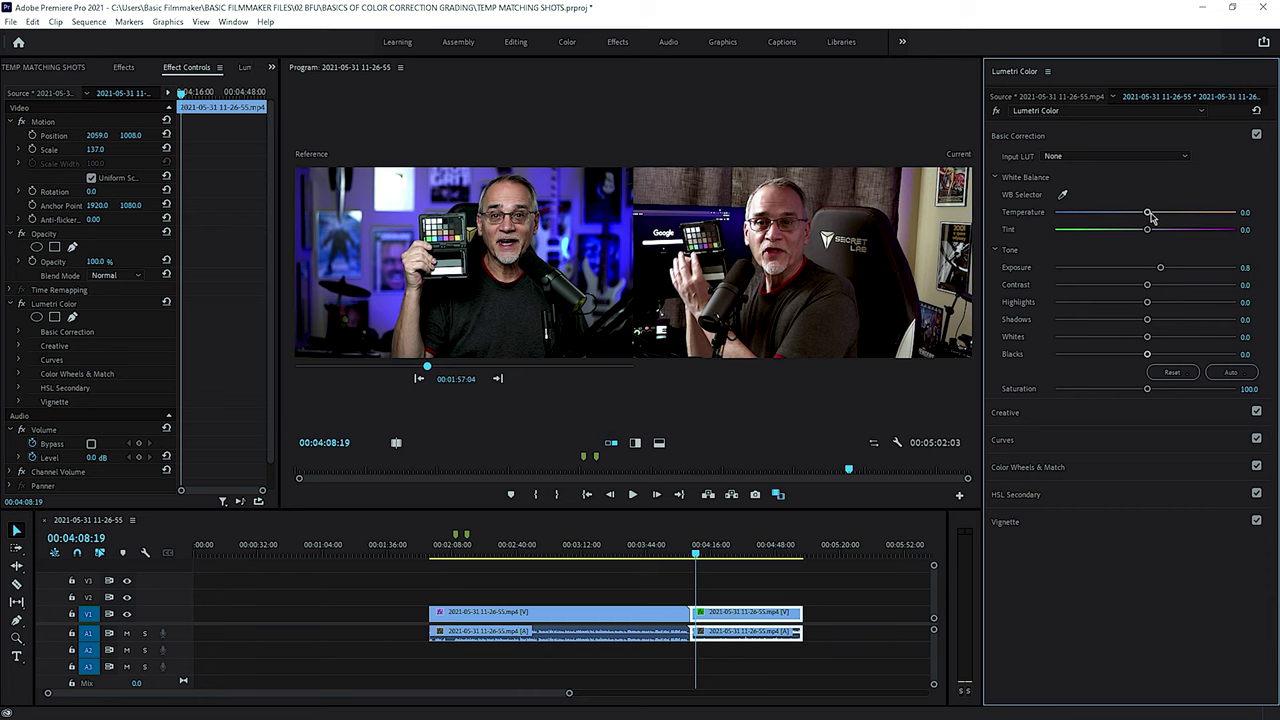
pyautogui.moveTo(1147, 215); pyautogui.dragTo(1106, 222)
pyautogui.moveTo(1147, 229)
pyautogui.mouseDown()
pyautogui.moveTo(1163, 232)
pyautogui.moveTo(1146, 233)
pyautogui.mouseUp()
# - Raise Creative Saturation to 113.6 and brighten Exposure to 1.1
pyautogui.click(1050, 416)
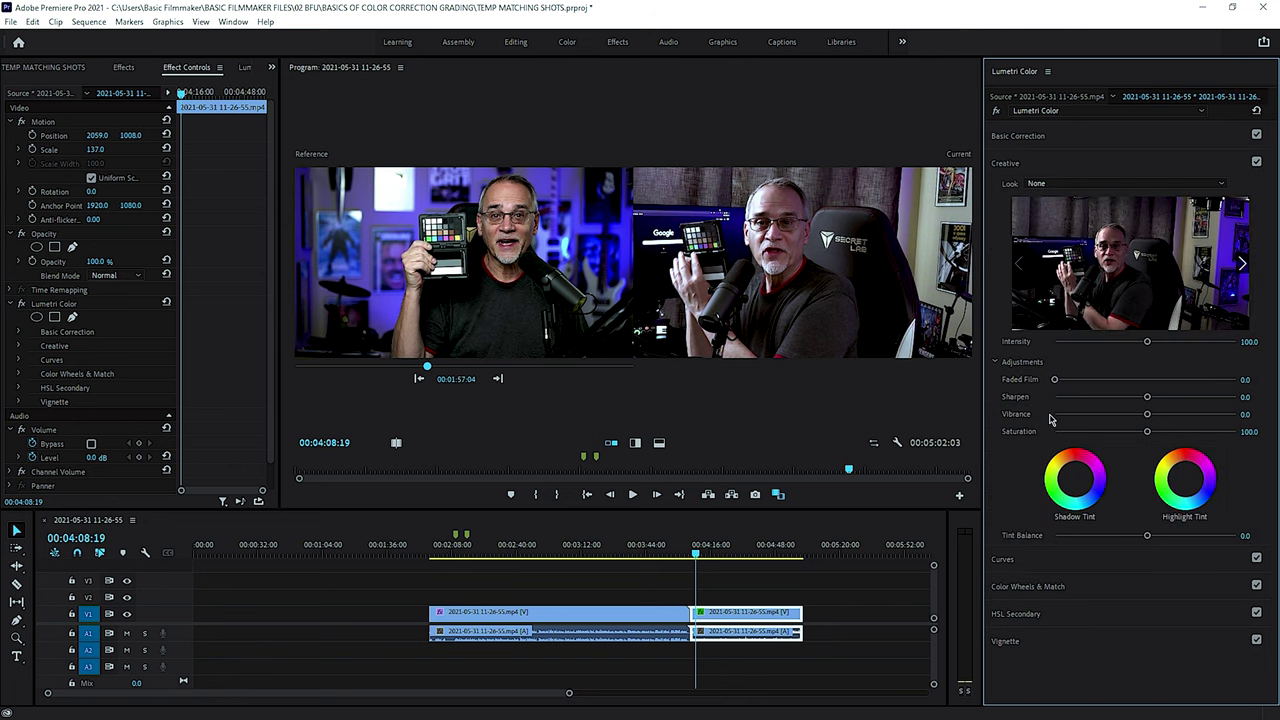
pyautogui.moveTo(1148, 434); pyautogui.dragTo(1161, 432)
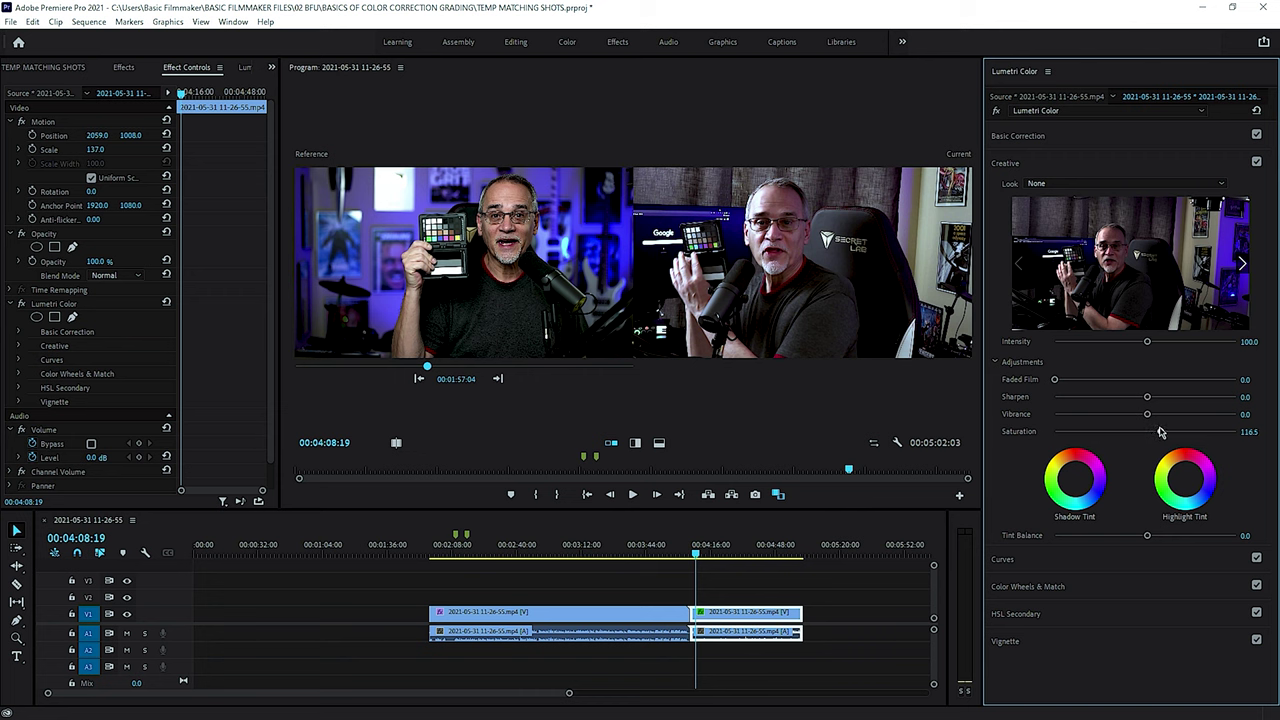
pyautogui.click(1026, 138)
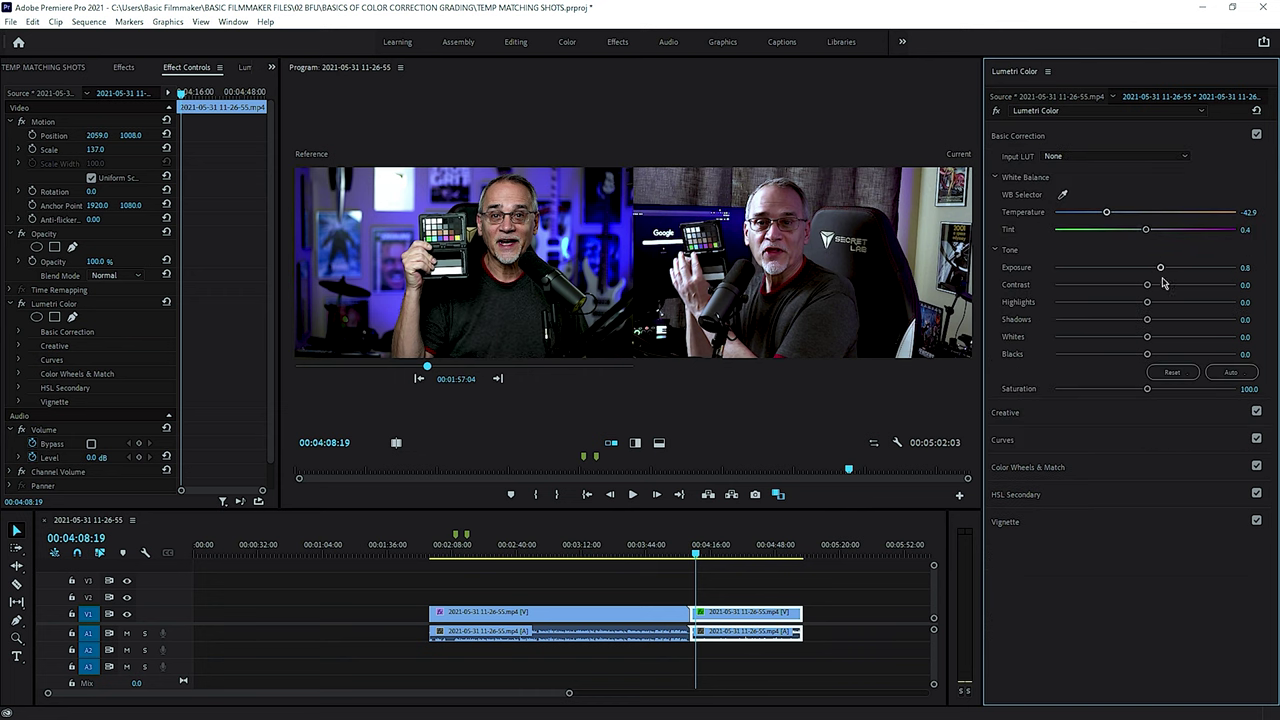
pyautogui.moveTo(1163, 272); pyautogui.dragTo(1165, 272)
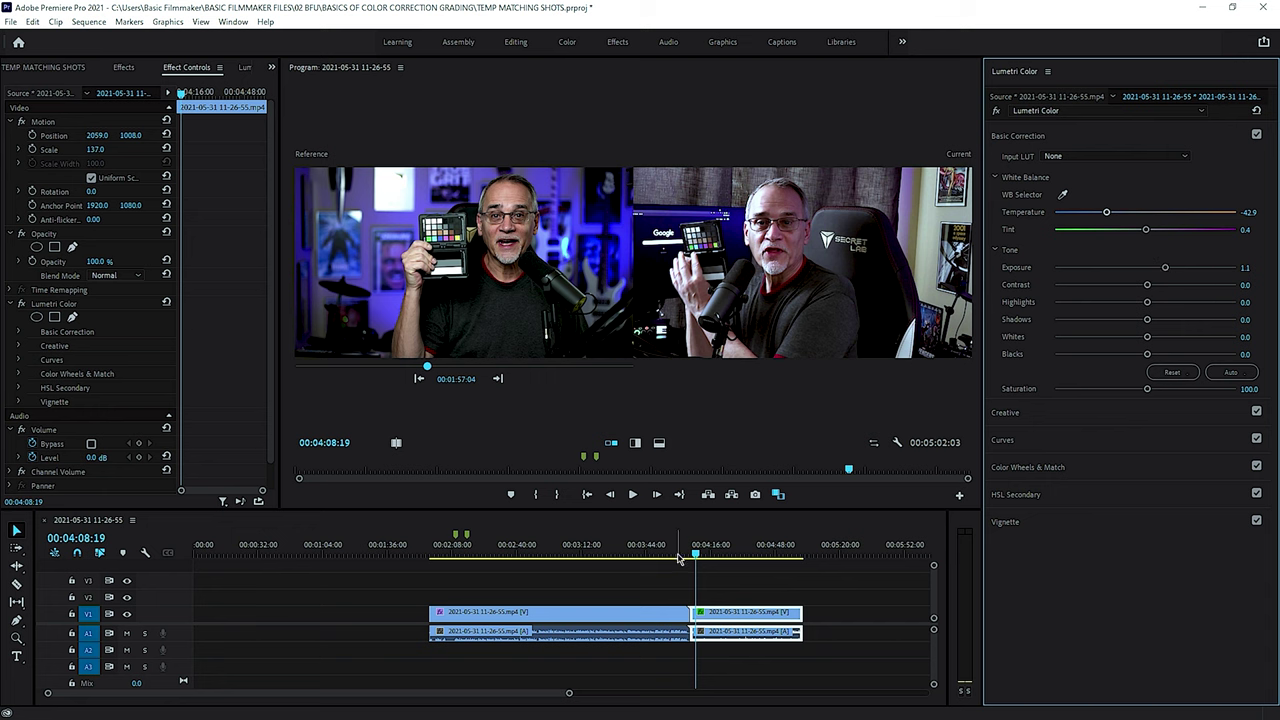
pyautogui.moveTo(678, 558); pyautogui.dragTo(689, 558)
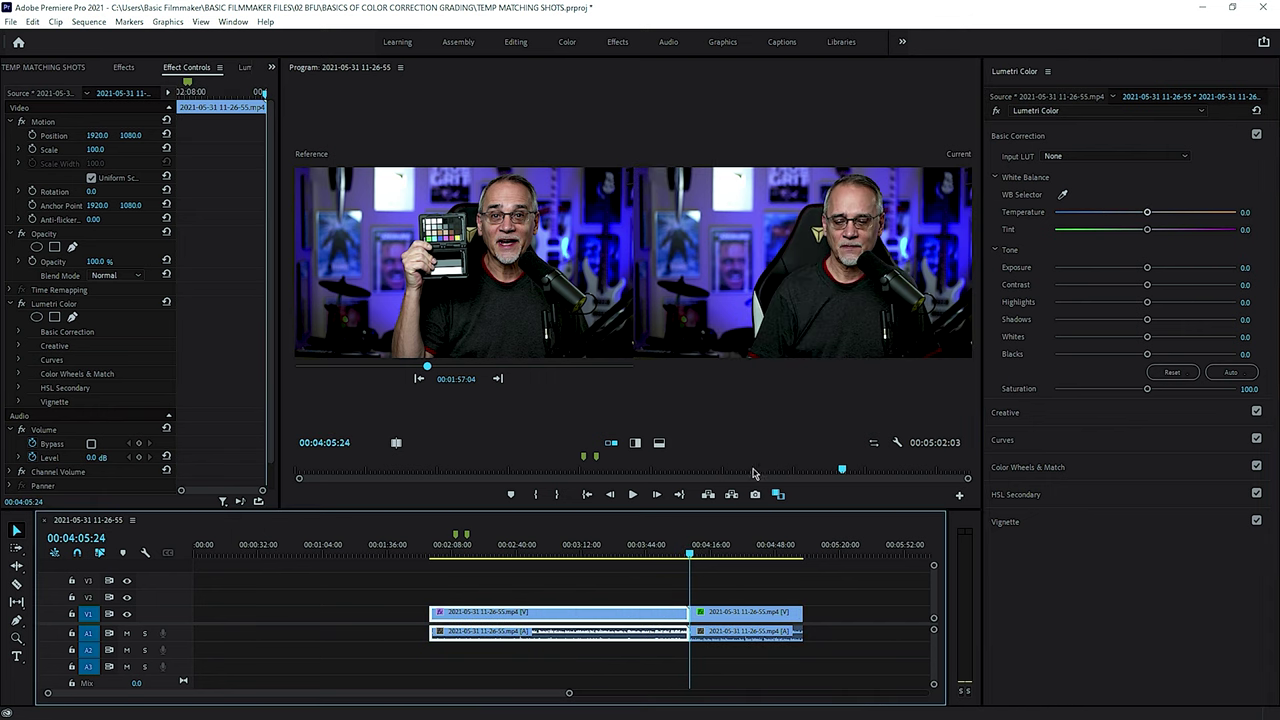
pyautogui.click(900, 443)
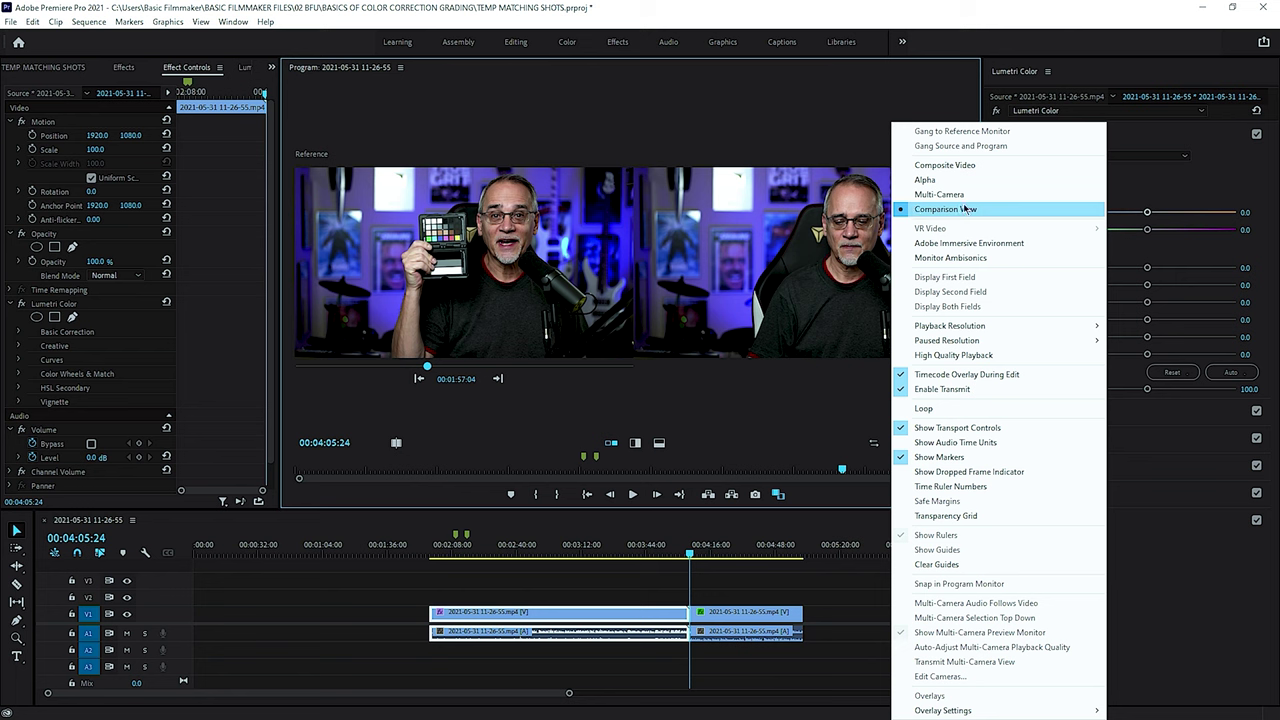
# - Switch the monitor to Composite Video and ripple-delete about 7 seconds at 00:04:01:06
pyautogui.click(954, 165)
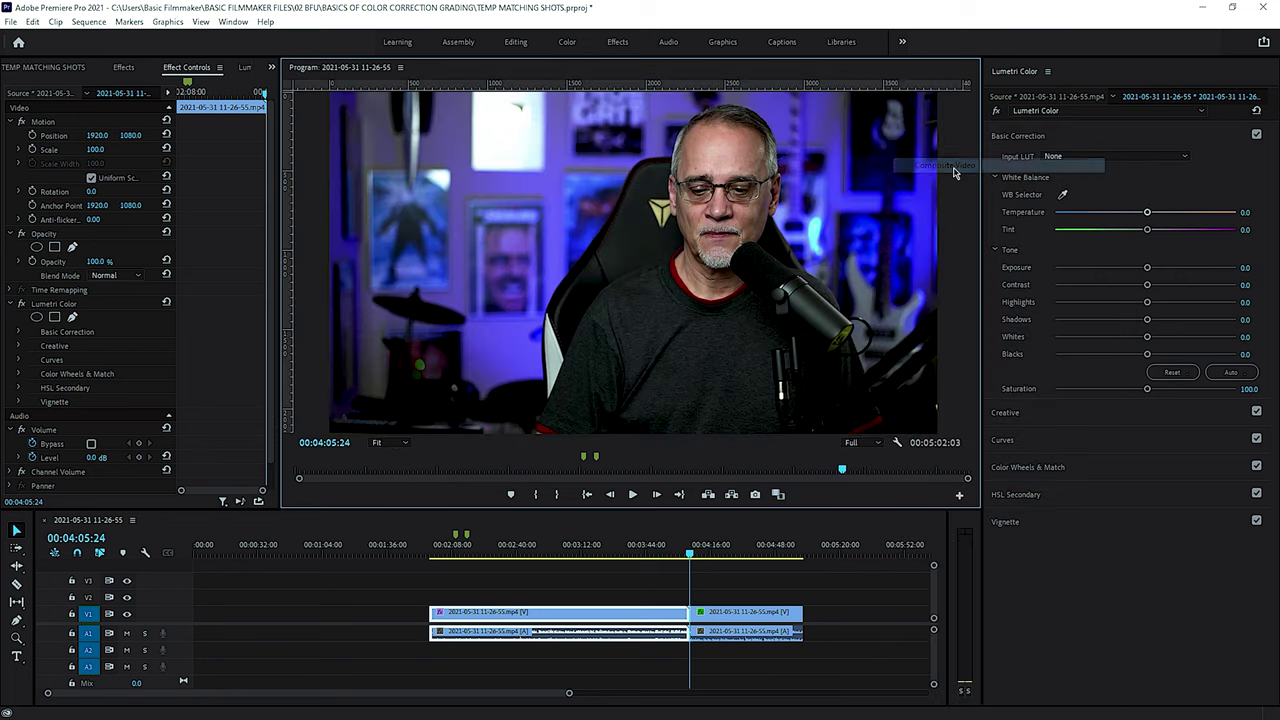
pyautogui.click(680, 557)
pyautogui.press('w')
pyautogui.press('space')
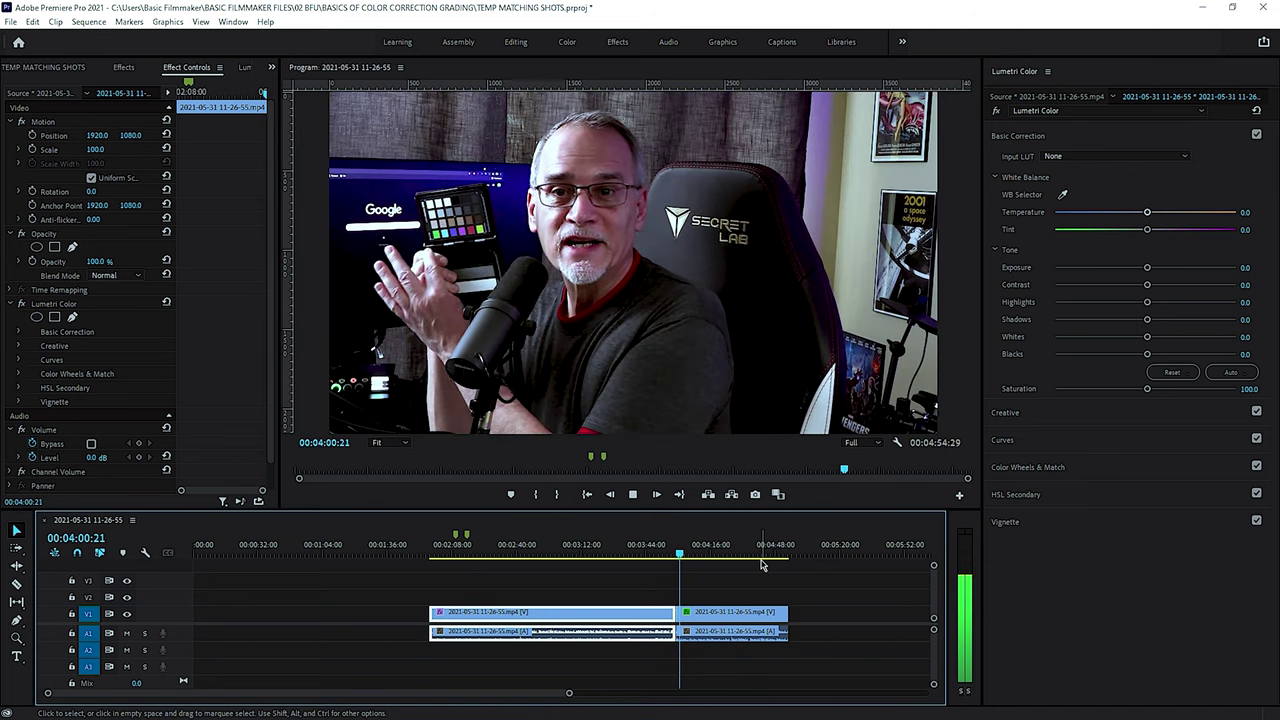
pyautogui.press('space')
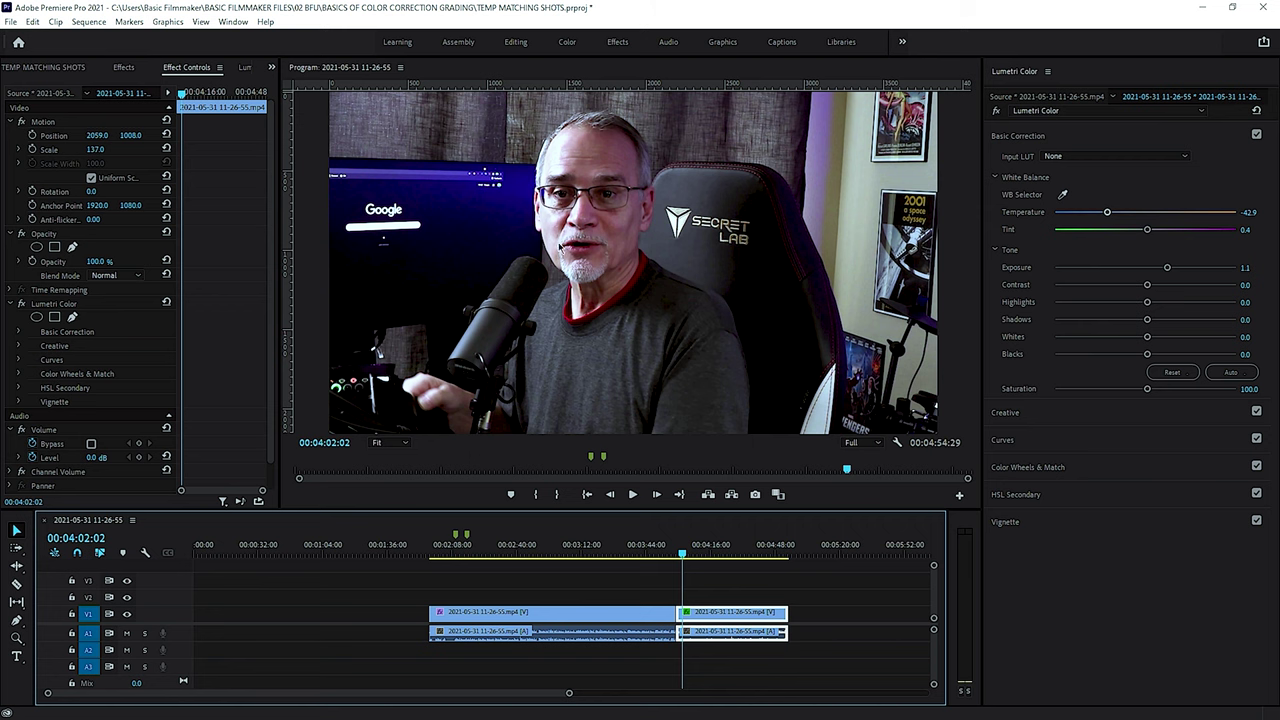
# - Scrub between the first and second camera clips to compare the correction
pyautogui.click(672, 556)
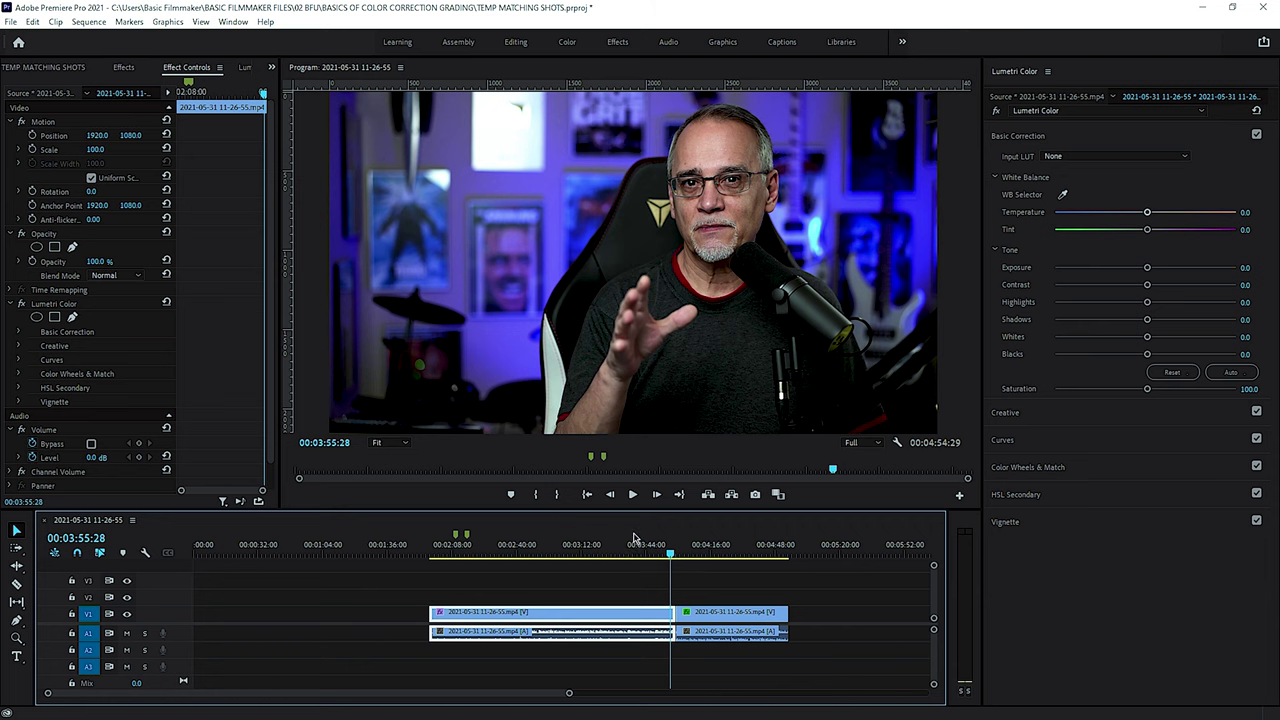
pyautogui.click(688, 557)
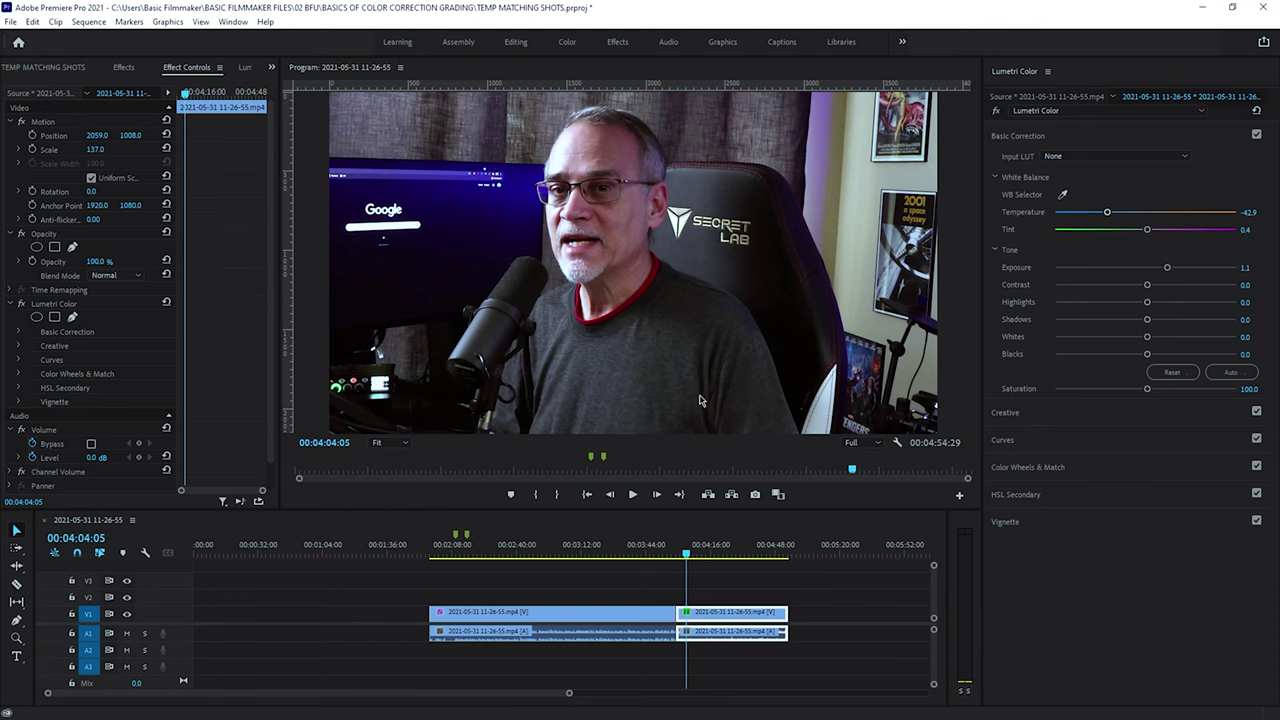
pyautogui.moveTo(684, 553); pyautogui.dragTo(652, 561)
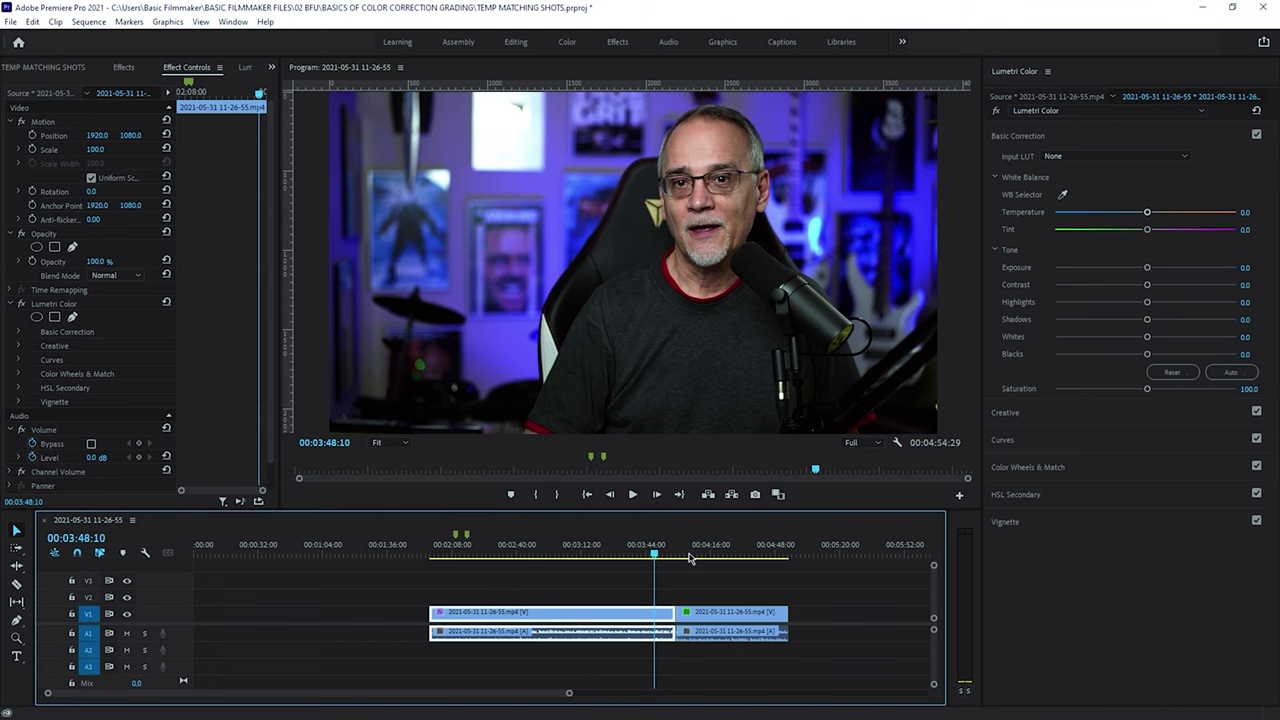
pyautogui.click(686, 556)
pyautogui.moveTo(686, 556); pyautogui.dragTo(703, 556)
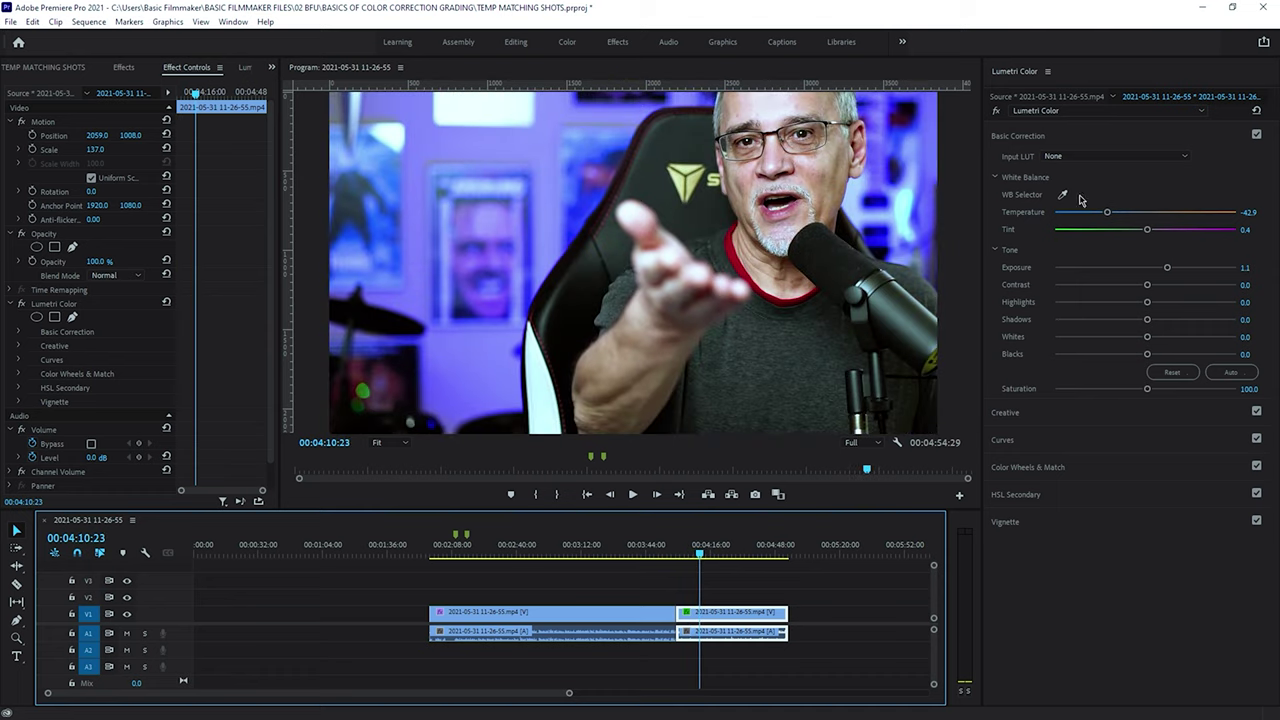
pyautogui.moveTo(674, 552)
pyautogui.mouseDown()
pyautogui.moveTo(641, 552)
pyautogui.moveTo(679, 553)
pyautogui.mouseUp()
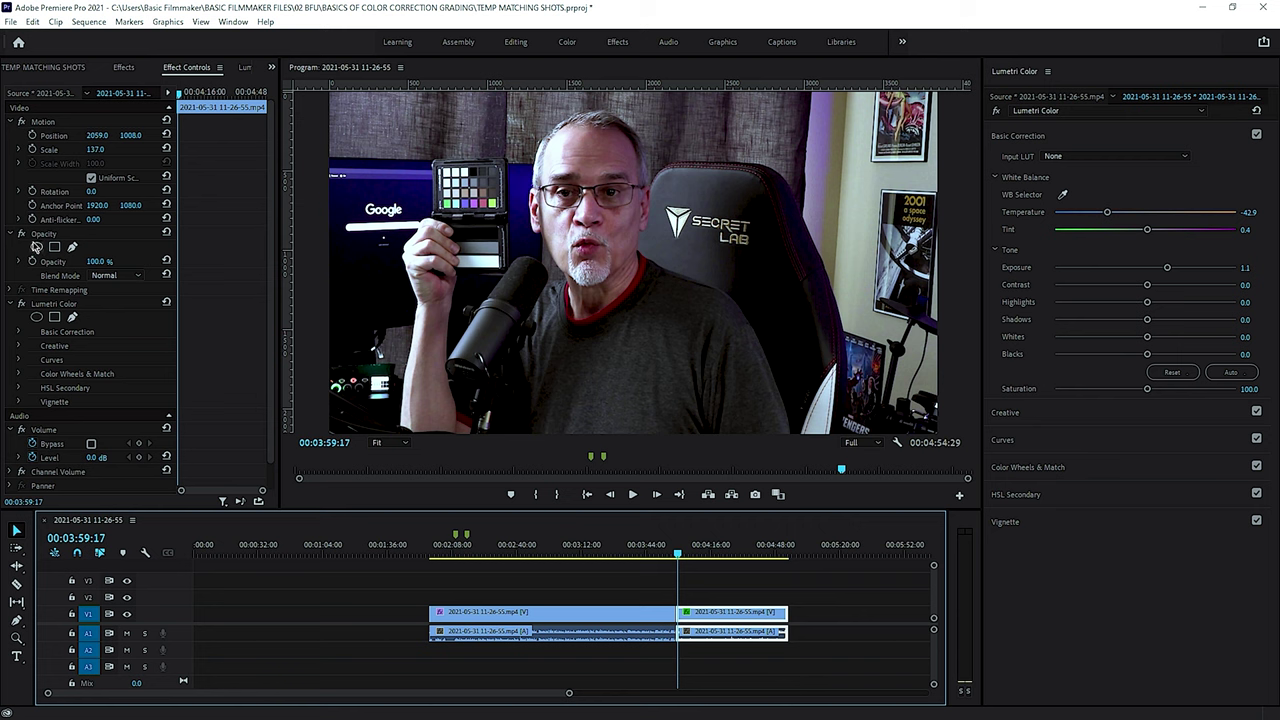
# - Zoom the program monitor to 100% and pan to the eyes and colour checker
pyautogui.click(362, 204)
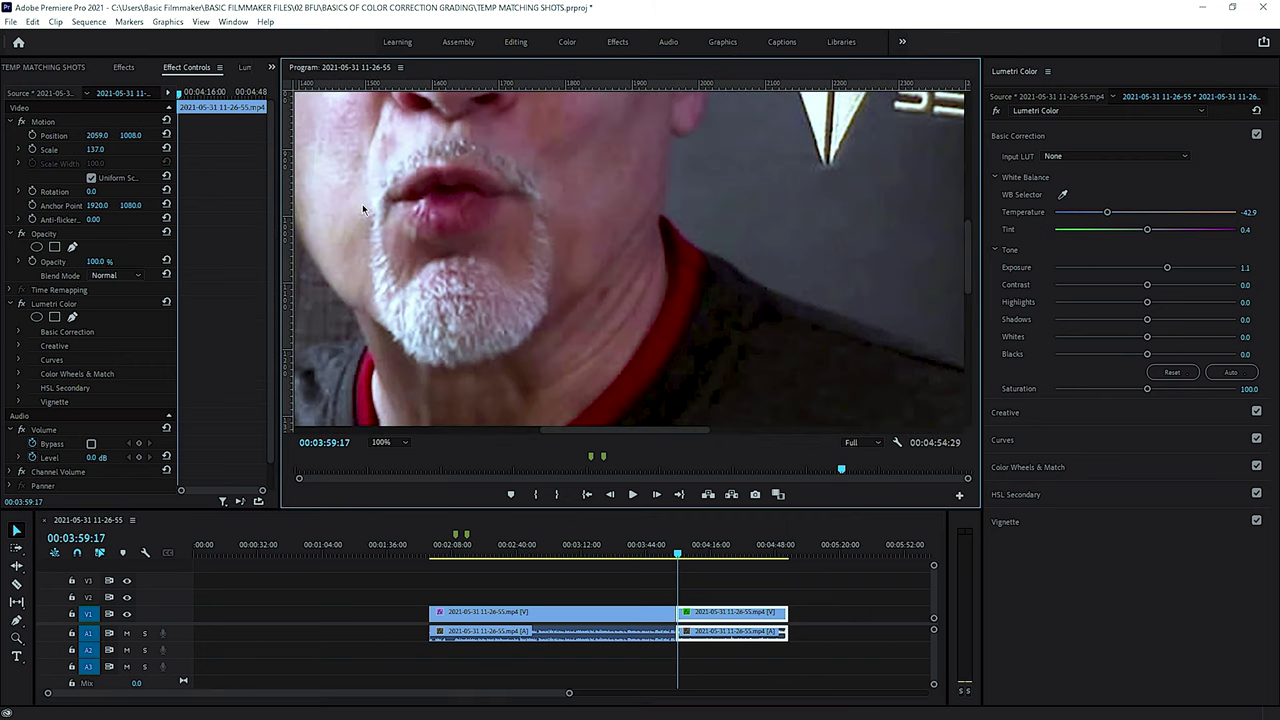
pyautogui.press('h')
pyautogui.moveTo(362, 204); pyautogui.dragTo(736, 245)
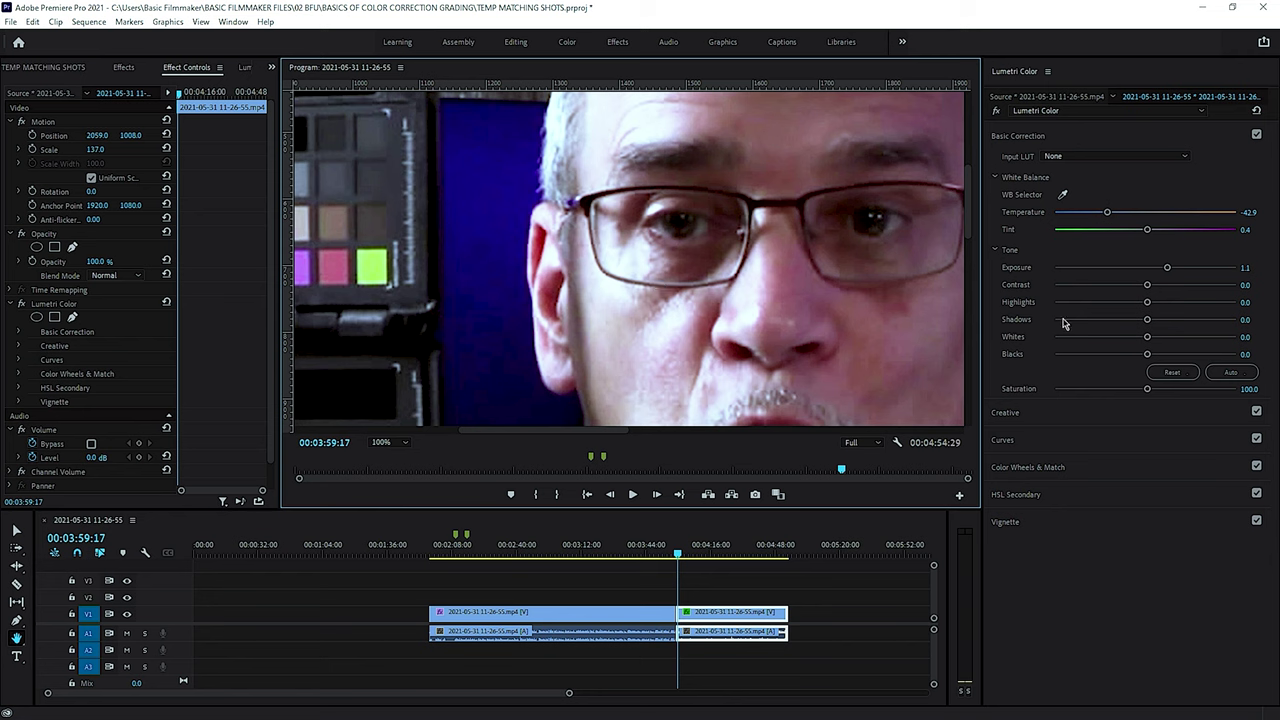
# - Expand Lumetri Creative with Sharpen 100, bypass the grade to compare, and step between clips
pyautogui.click(1005, 412)
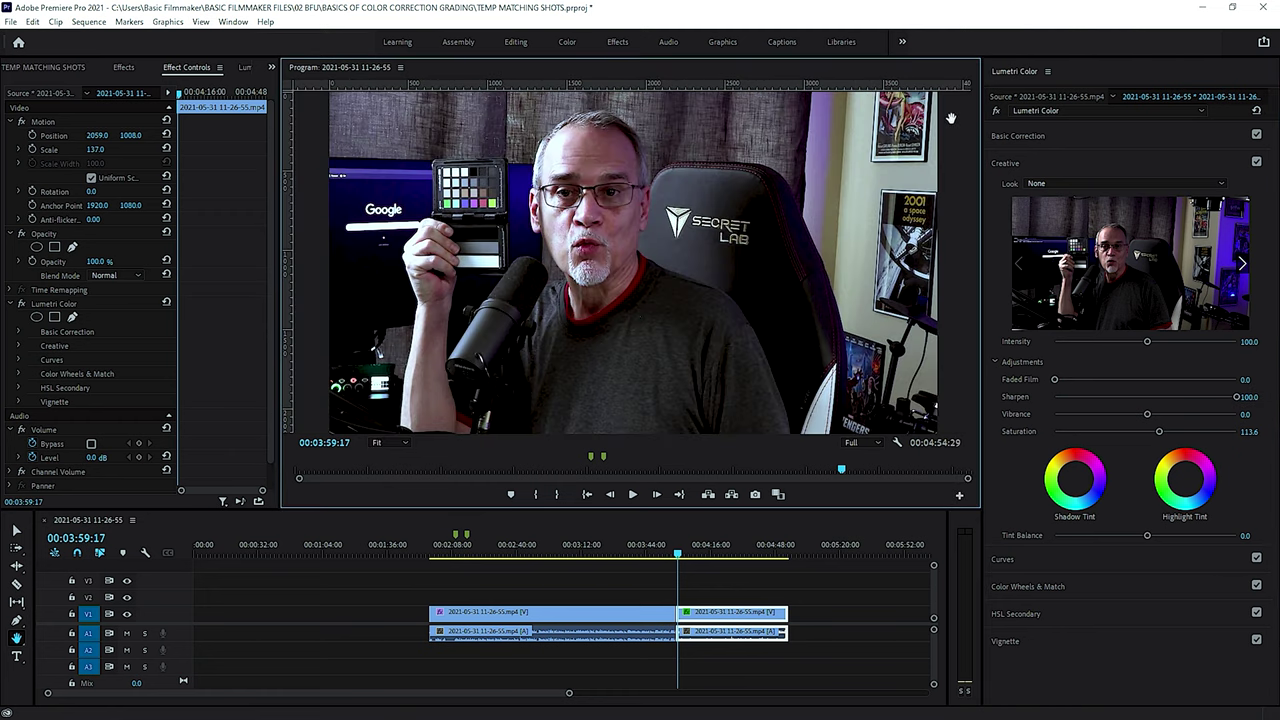
pyautogui.click(997, 111)
pyautogui.click(997, 111)
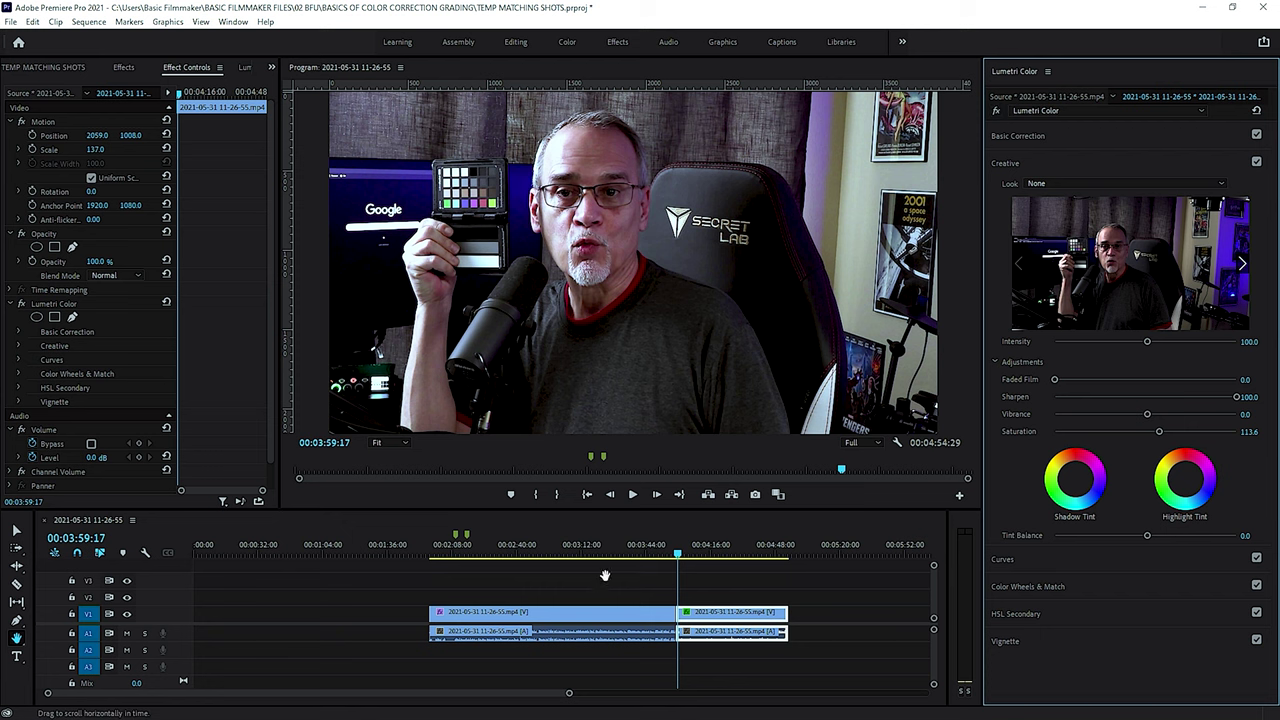
pyautogui.click(668, 556)
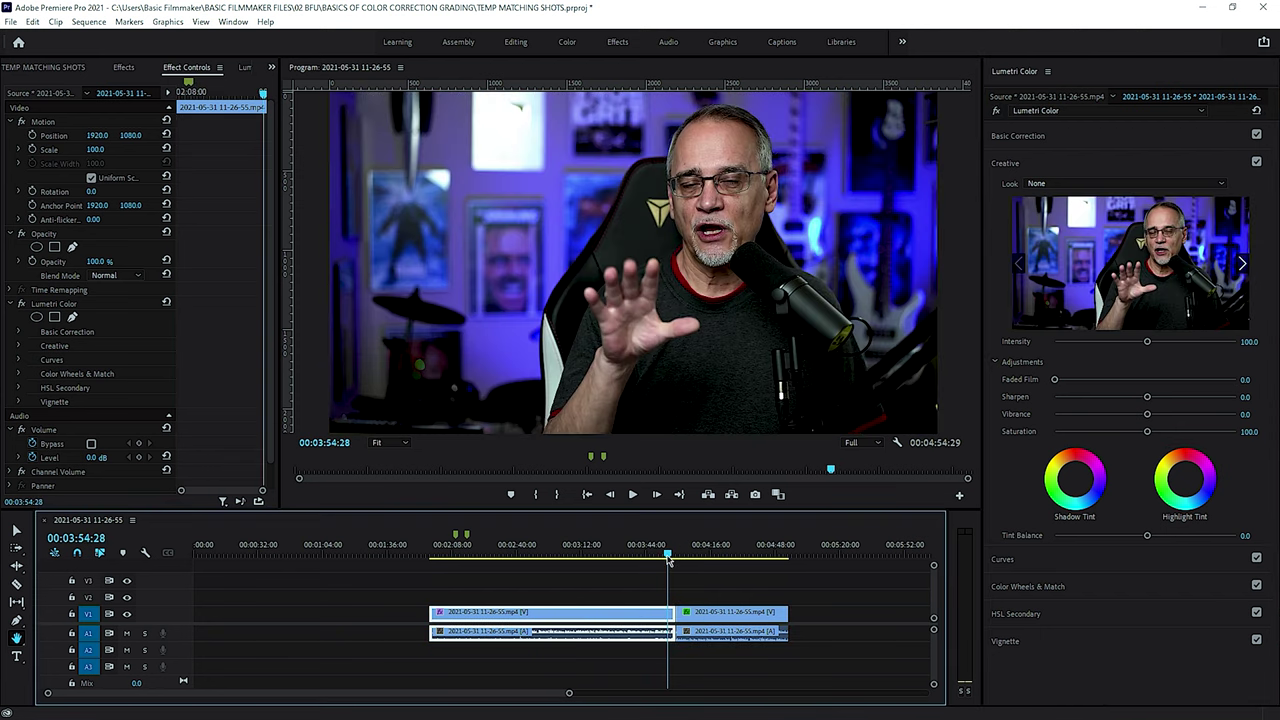
pyautogui.moveTo(668, 560)
pyautogui.mouseDown()
pyautogui.moveTo(694, 558)
pyautogui.moveTo(677, 558)
pyautogui.mouseUp()
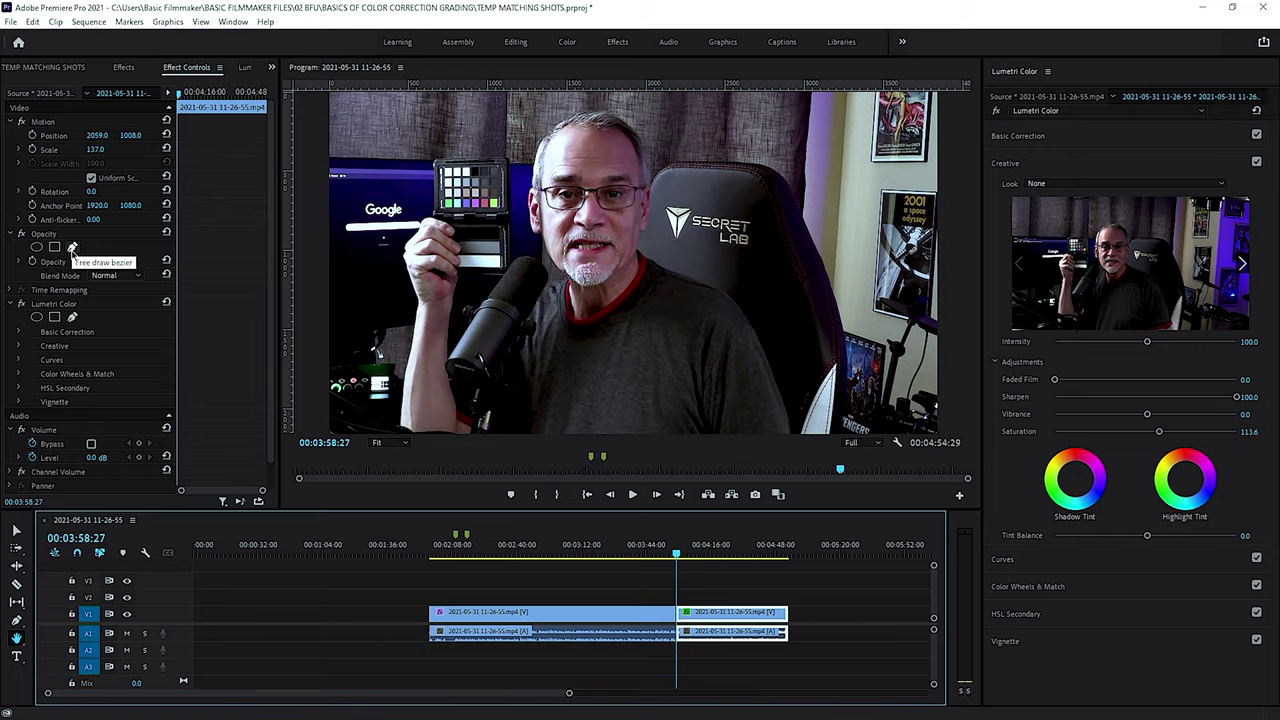
# - Zoom the monitor to 150% on the colour checker and start an Opacity free-draw mask
pyautogui.click(72, 247)
pyautogui.scroll(4, 380, 235)
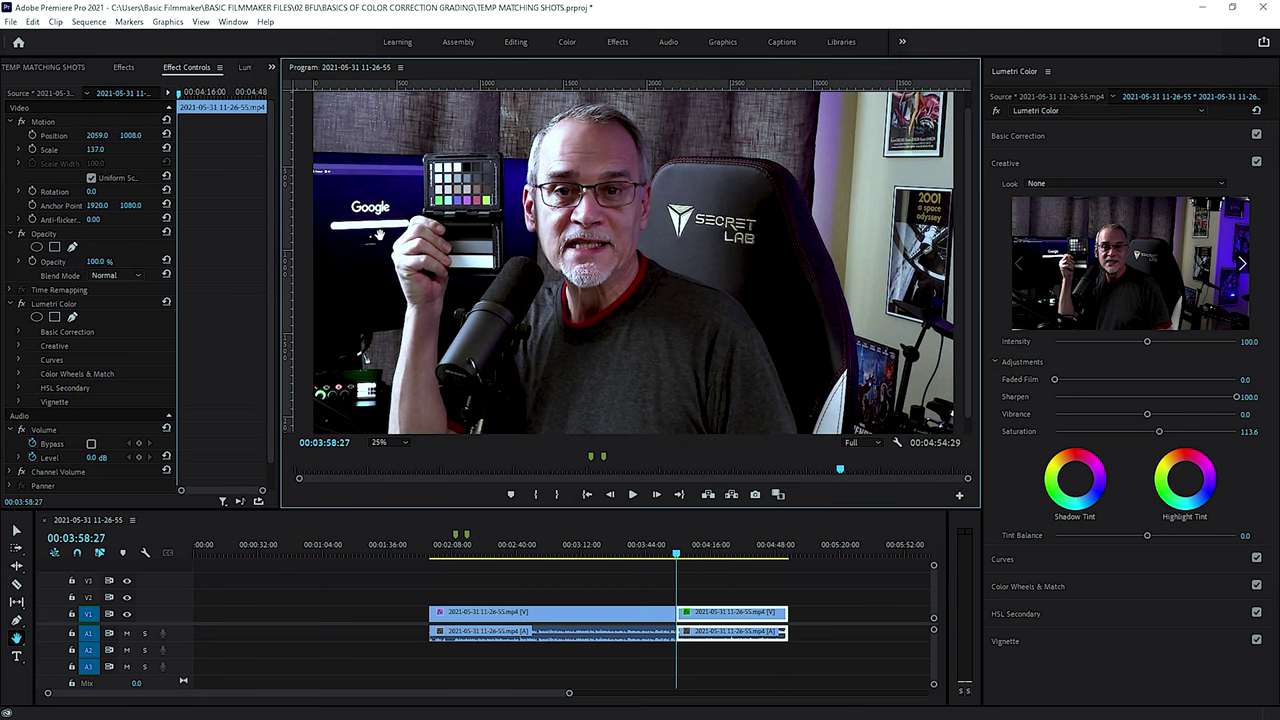
pyautogui.moveTo(616, 369); pyautogui.dragTo(1015, 427)
pyautogui.click(72, 317)
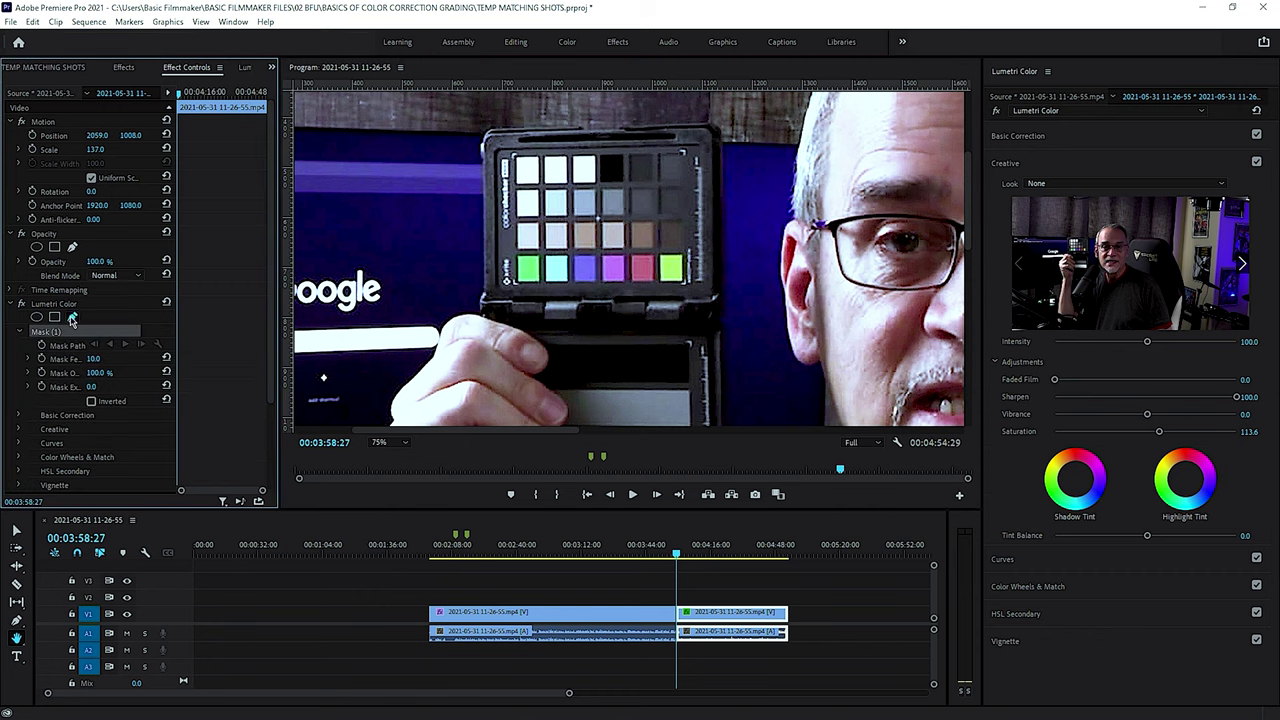
pyautogui.scroll(3, 550, 271)
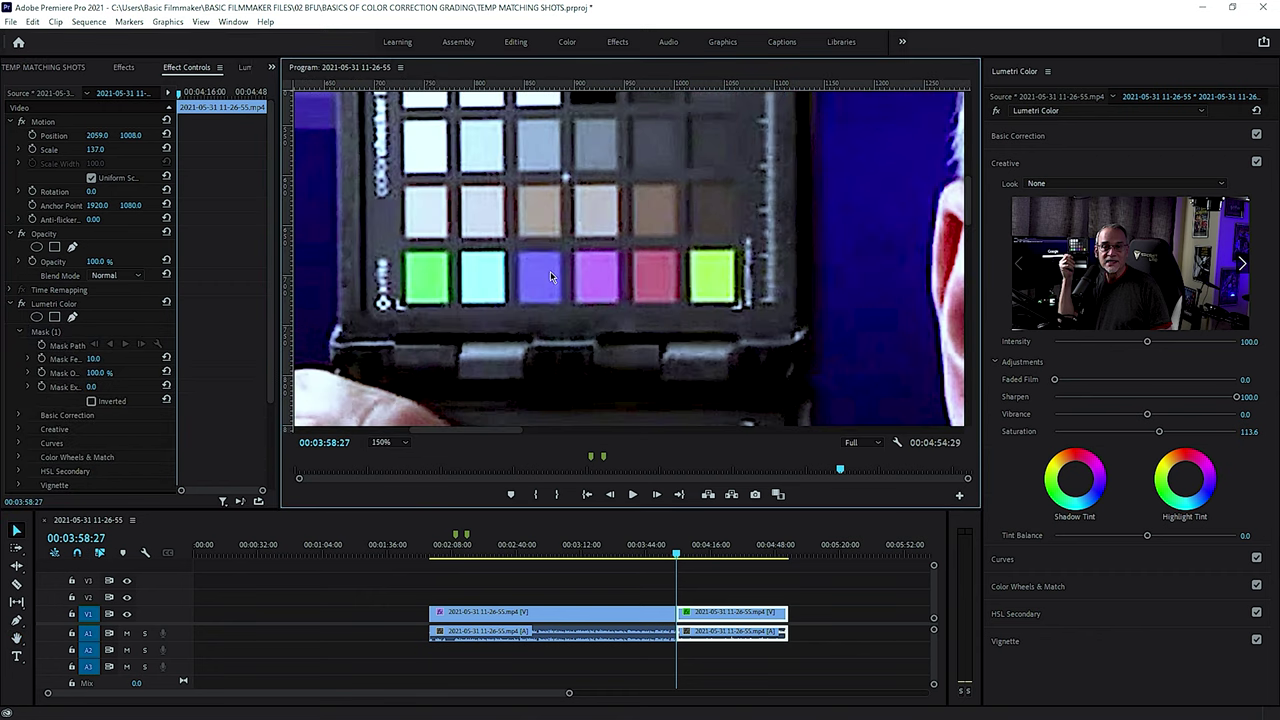
pyautogui.click(72, 246)
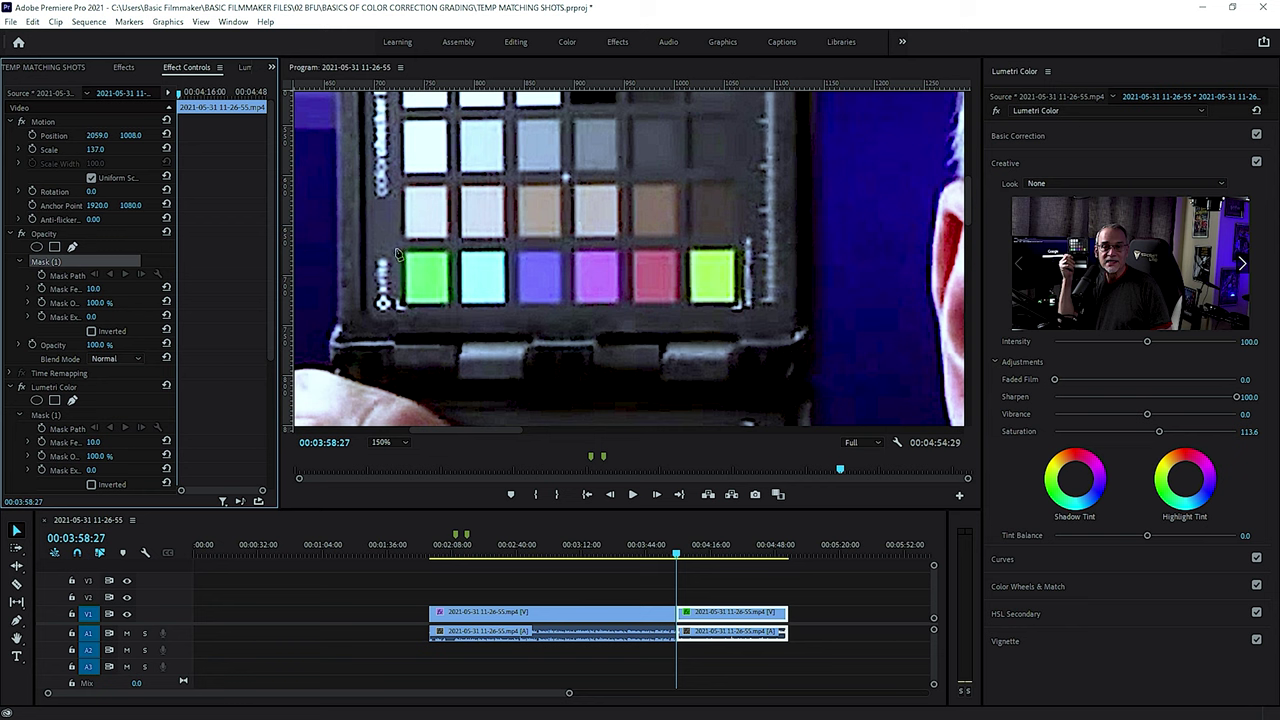
# - Draw a four-point mask around the chart's bottom patch row and set Mask Feather to 0
pyautogui.click(396, 246)
pyautogui.click(737, 246)
pyautogui.click(737, 305)
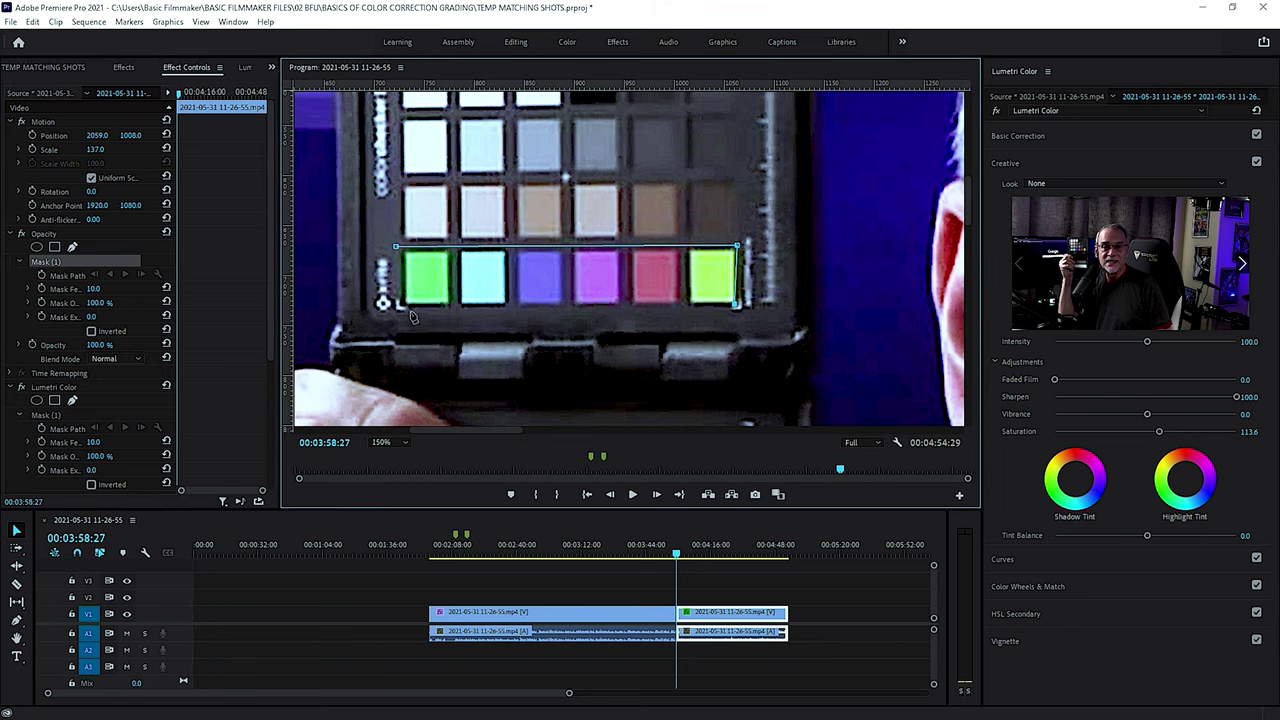
pyautogui.click(400, 307)
pyautogui.click(396, 246)
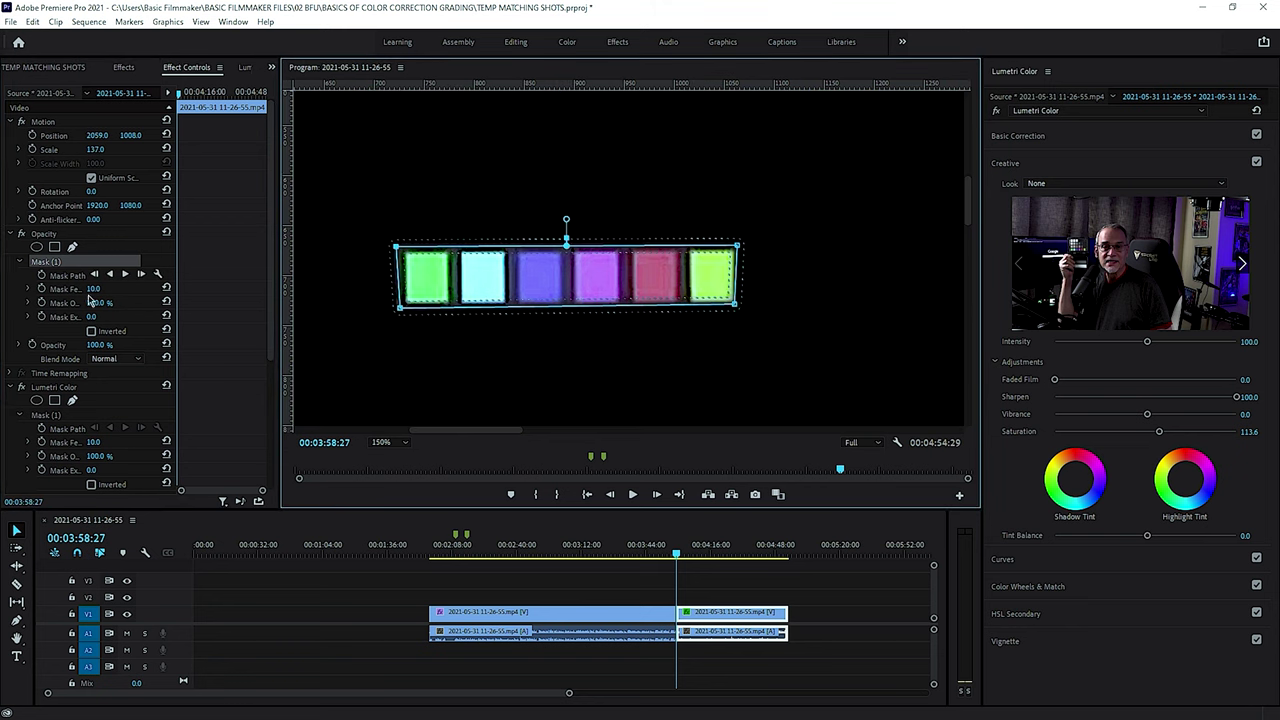
pyautogui.moveTo(92, 288); pyautogui.dragTo(80, 288)
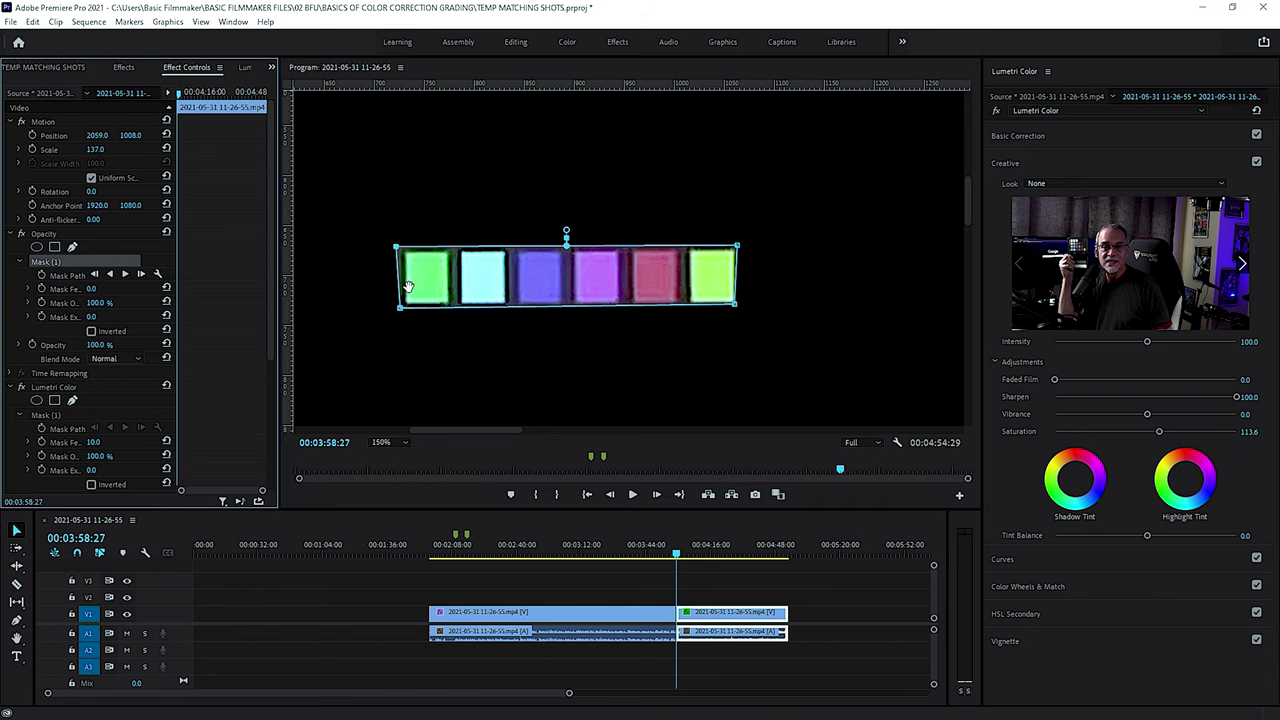
# - Show the vectorscope, then set Temperature -27.5, Tint 1.1 and Saturation 96.0
pyautogui.click(246, 70)
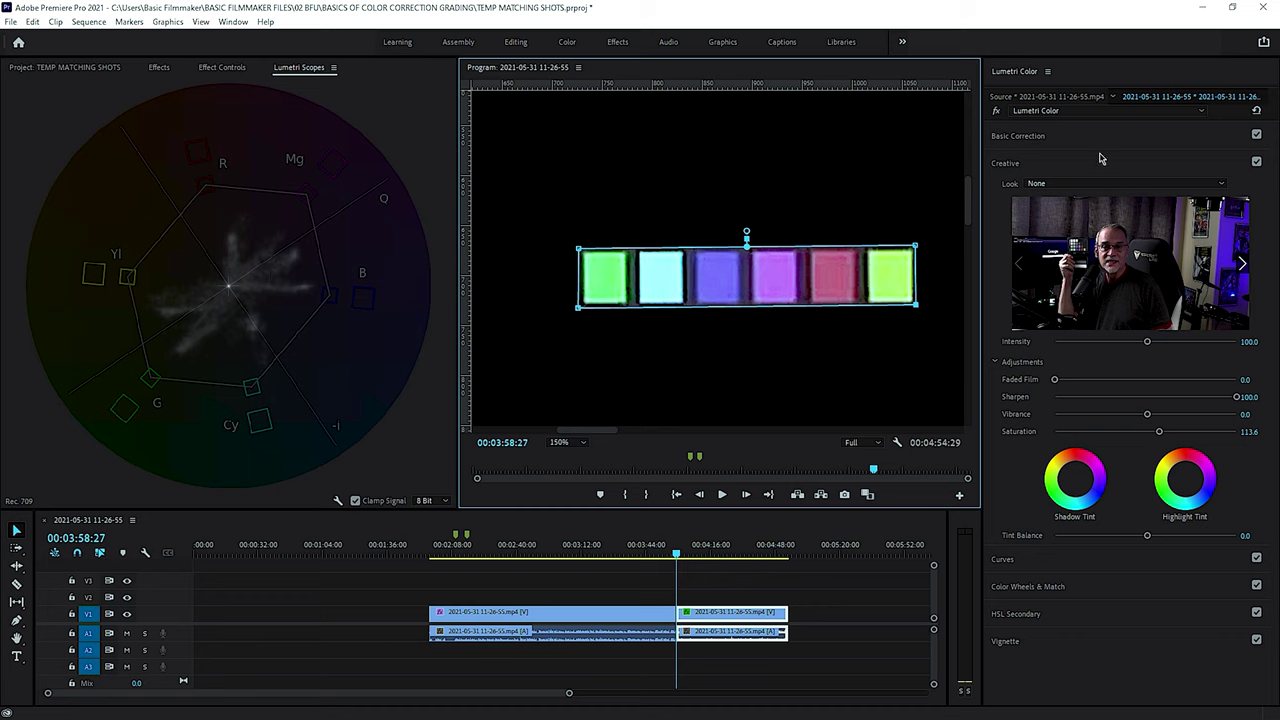
pyautogui.click(1034, 143)
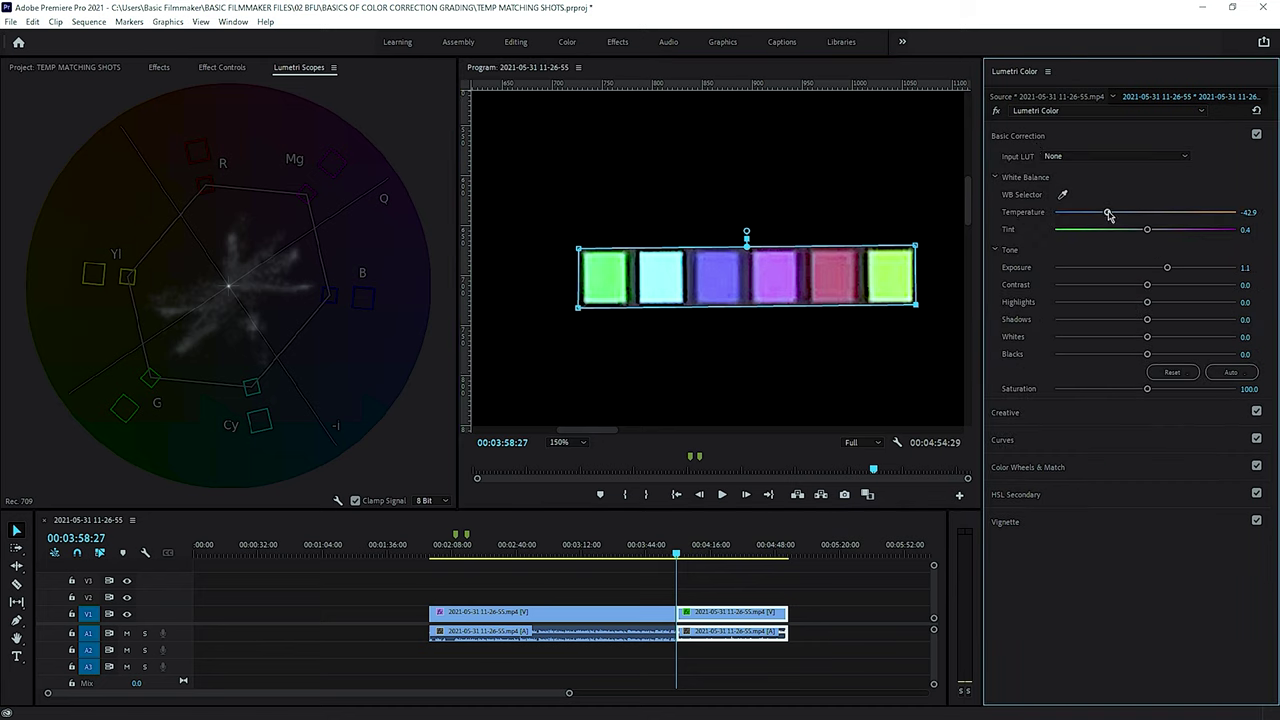
pyautogui.moveTo(1109, 215); pyautogui.dragTo(1143, 234)
pyautogui.moveTo(1147, 389); pyautogui.dragTo(1142, 403)
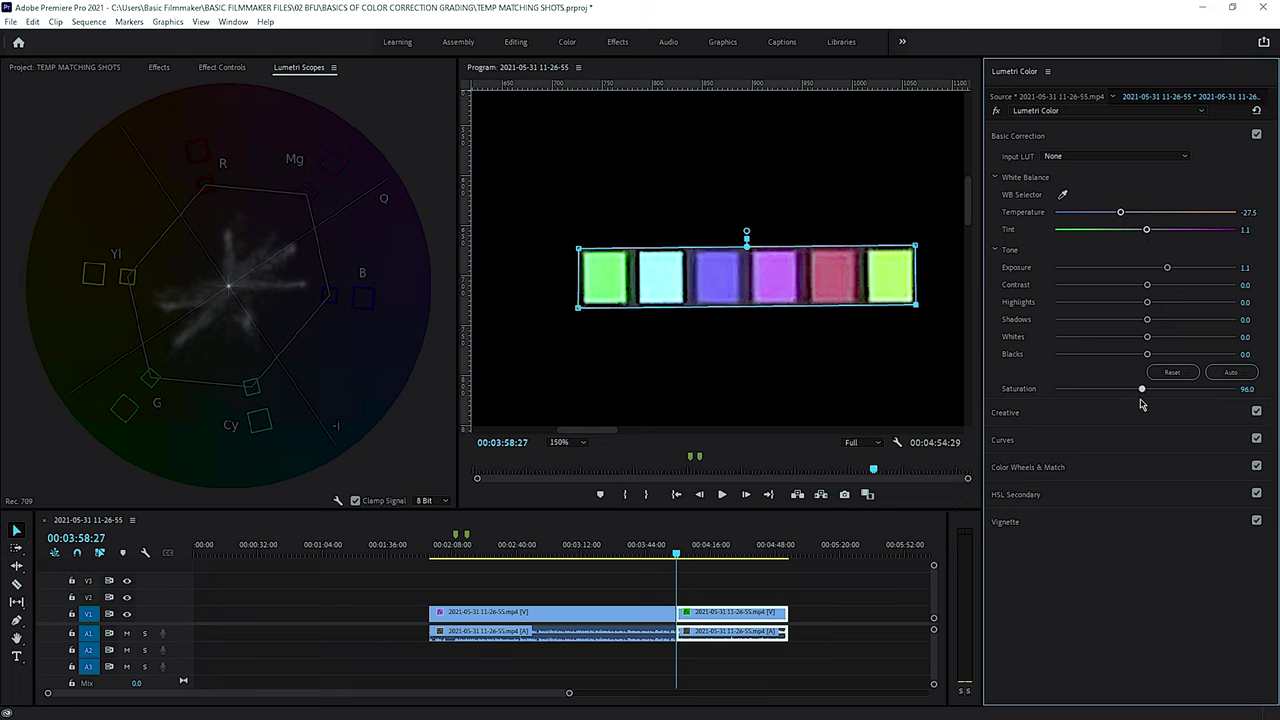
pyautogui.click(222, 67)
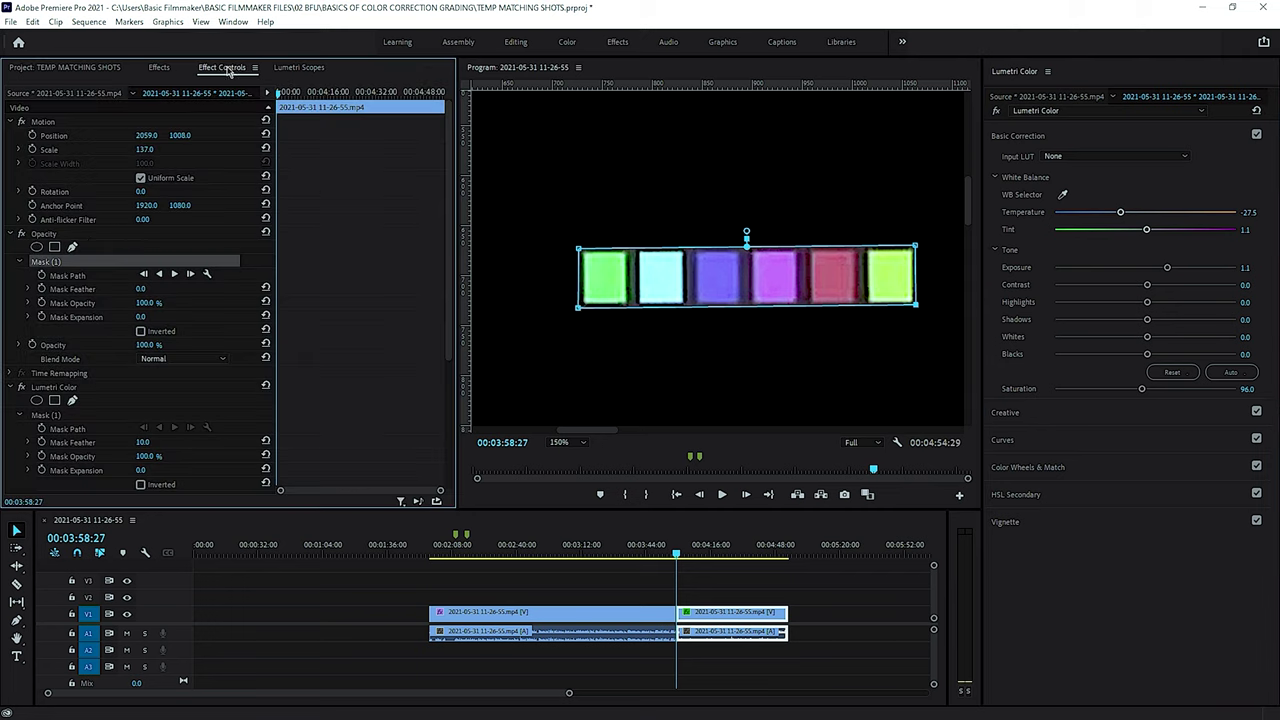
# - Disable the Opacity mask, compare with the first clip, and briefly bypass the Lumetri Color grade
pyautogui.click(22, 233)
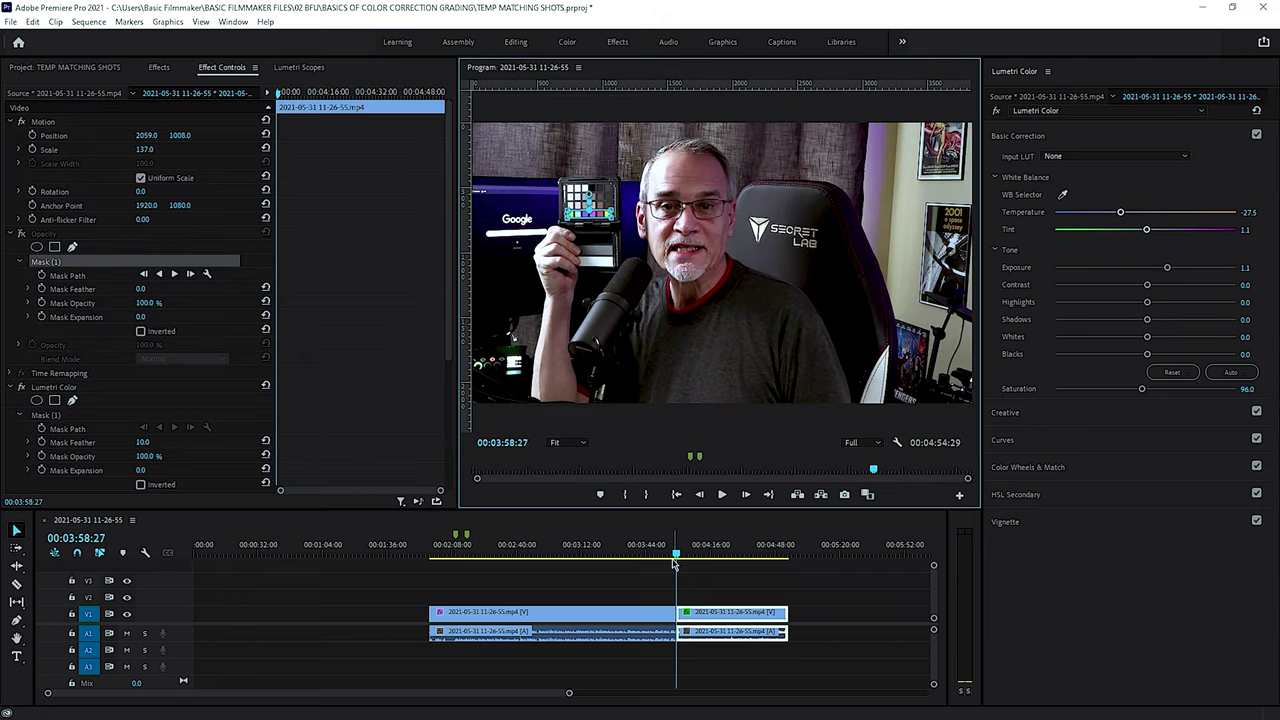
pyautogui.click(665, 556)
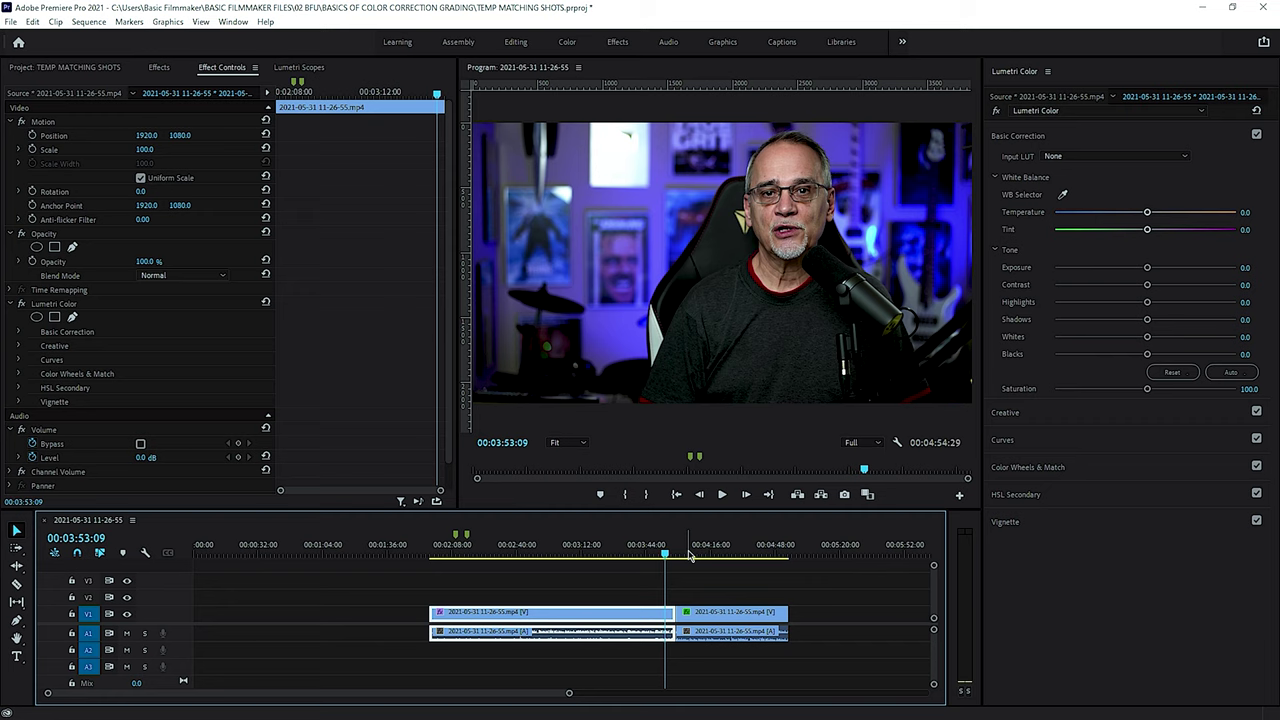
pyautogui.click(687, 555)
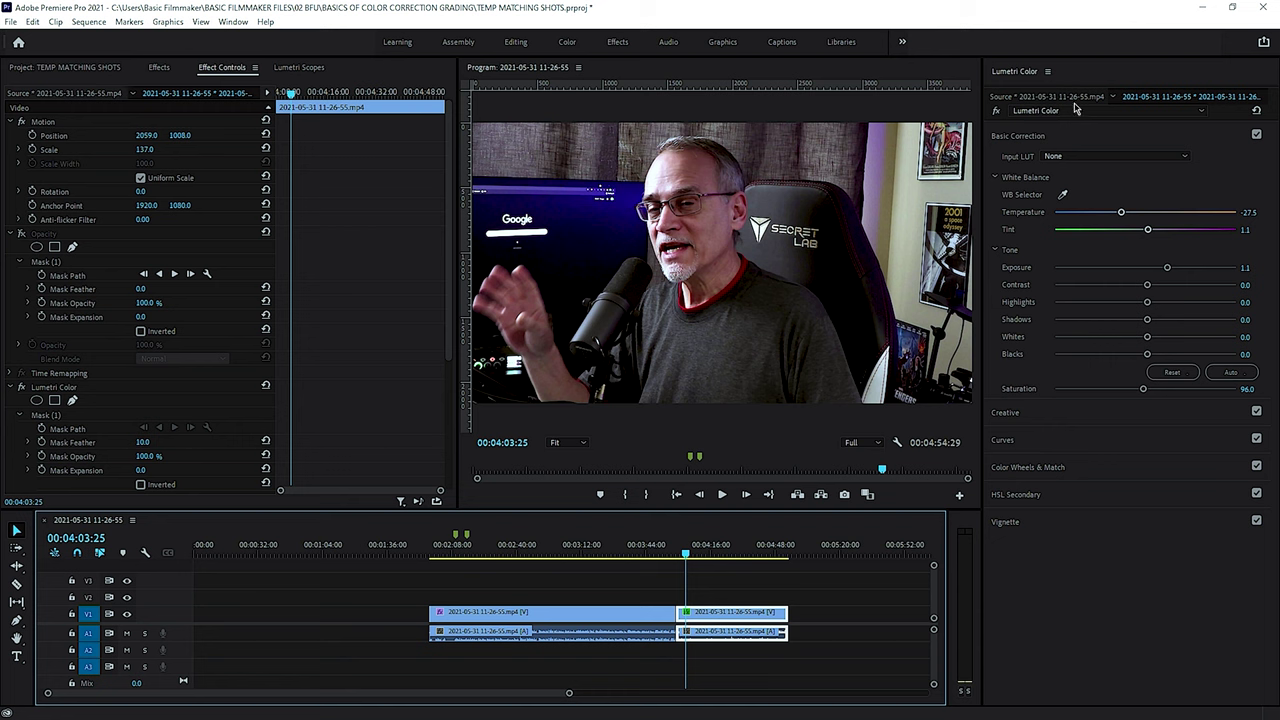
pyautogui.click(996, 111)
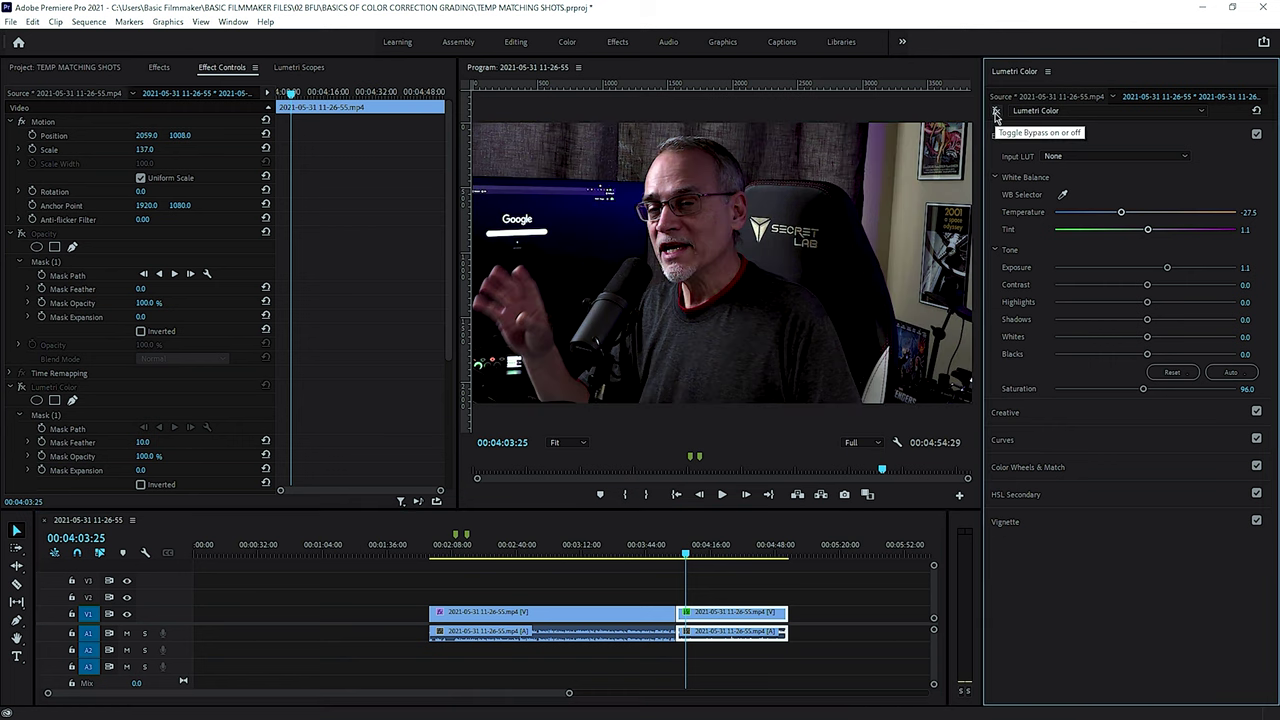
pyautogui.click(996, 112)
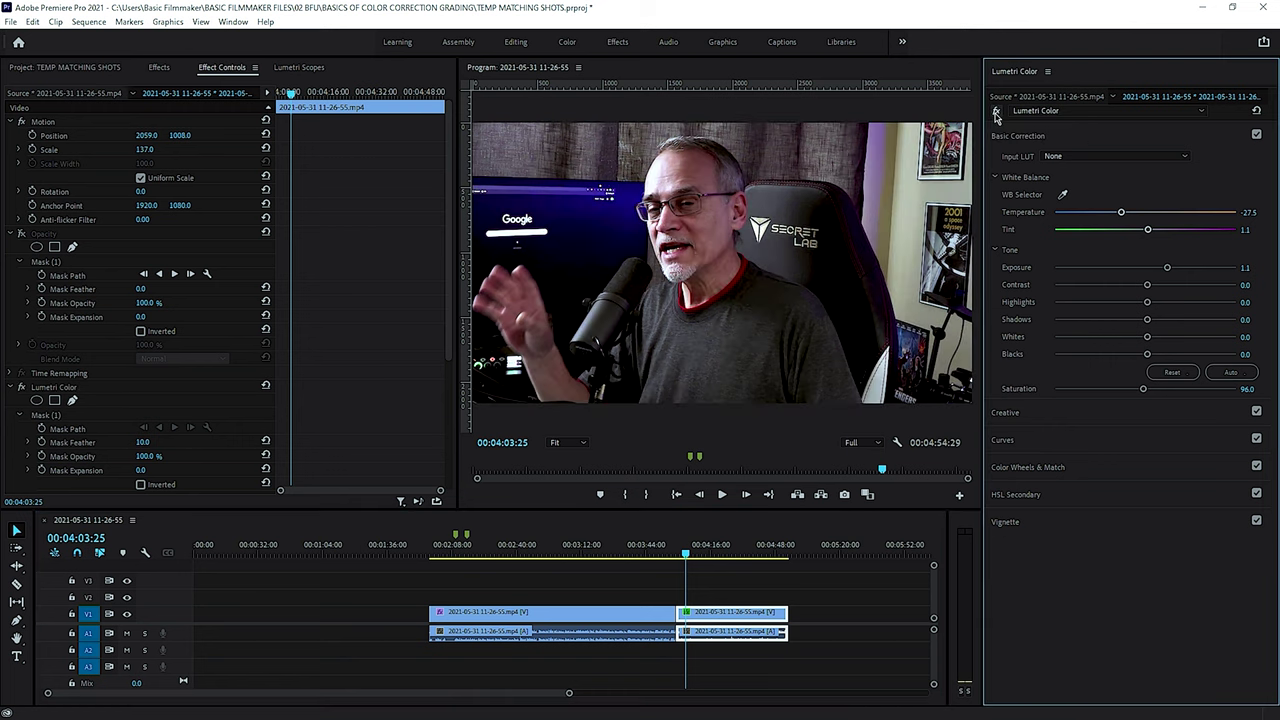